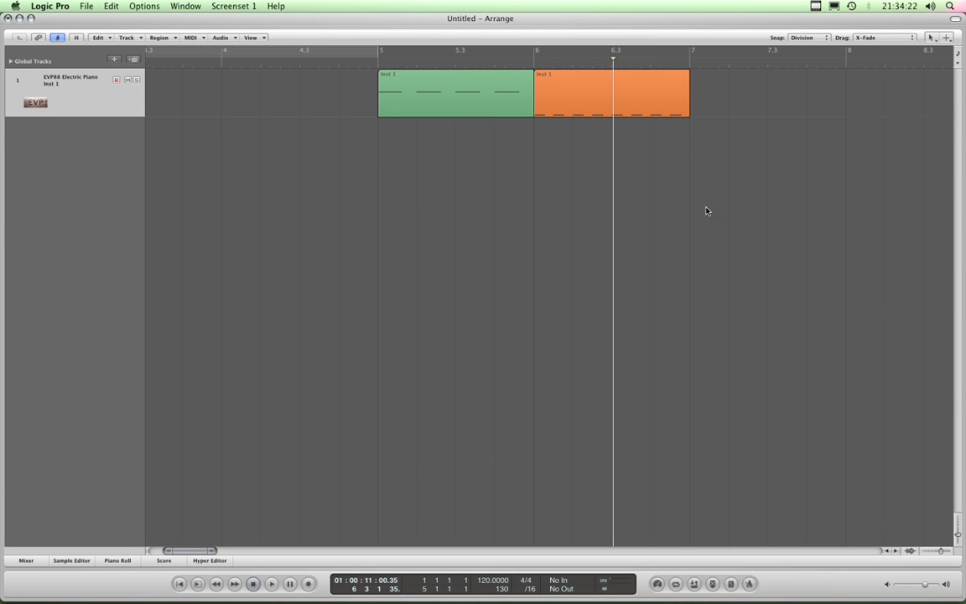
Set the Drag mode to Shuffle R and move the playhead to 4 4 1 1, ahead of the green region
{"action": "left_click", "coordinate": [891, 39]}
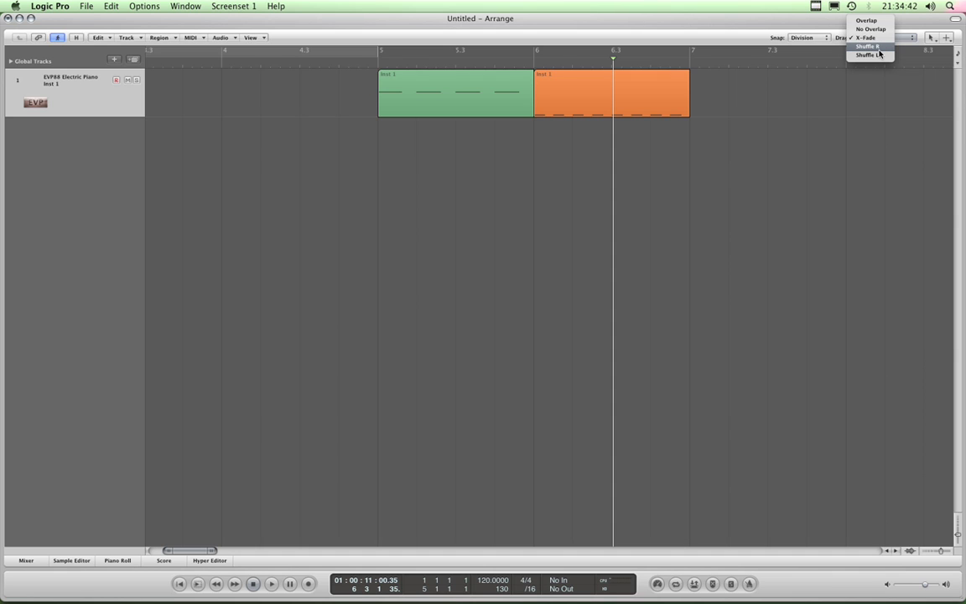
{"action": "left_click", "coordinate": [877, 47]}
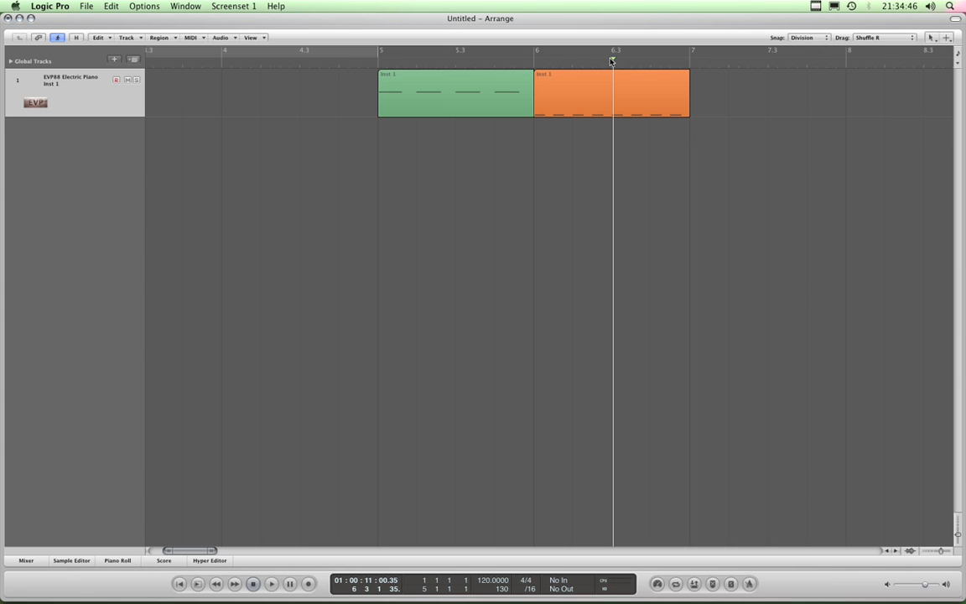
{"action": "left_click_drag", "start_coordinate": [614, 60], "coordinate": [339, 60]}
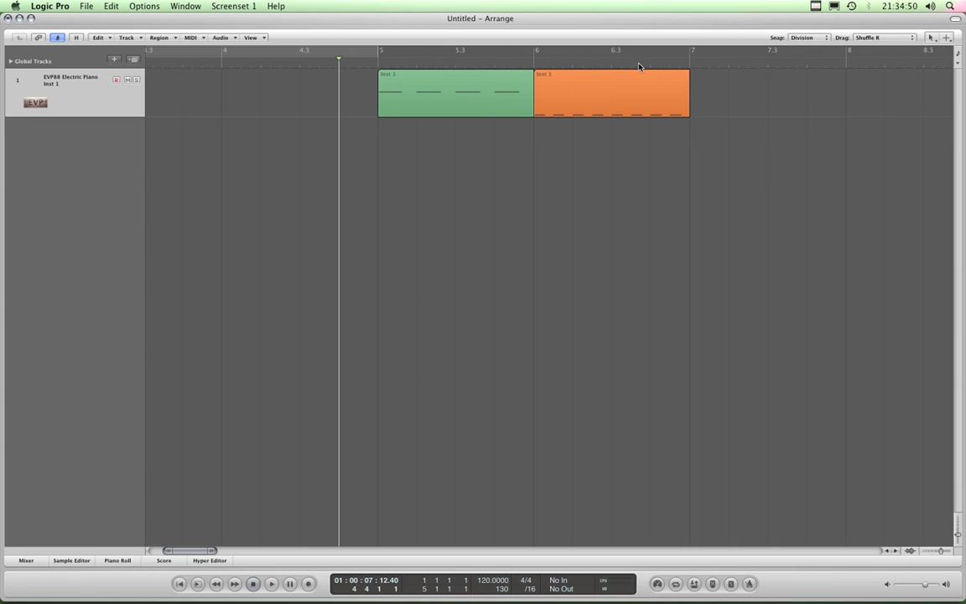
Select the orange region and set the Snap value to Beat
{"action": "left_click", "coordinate": [587, 96]}
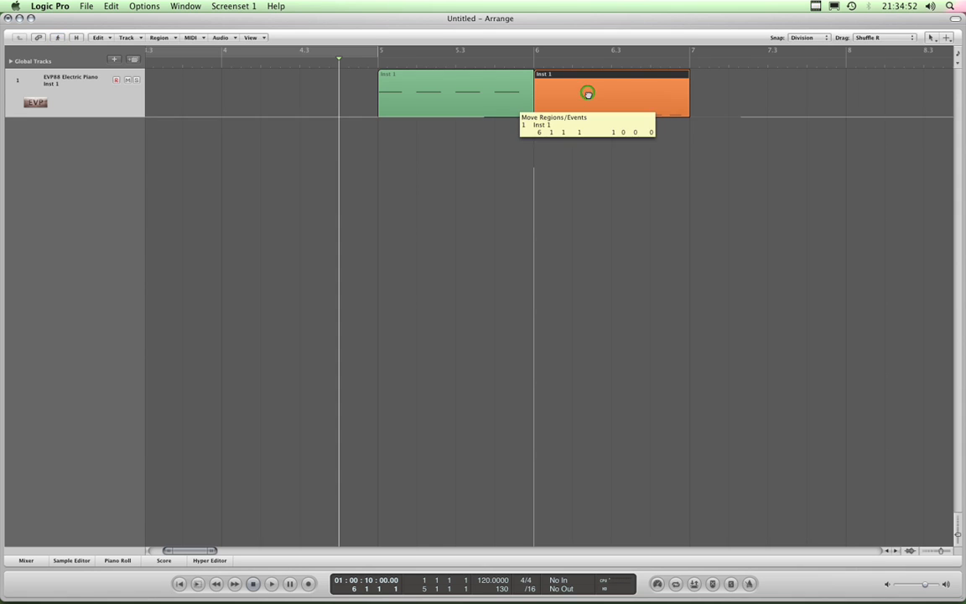
{"action": "left_click", "coordinate": [820, 39]}
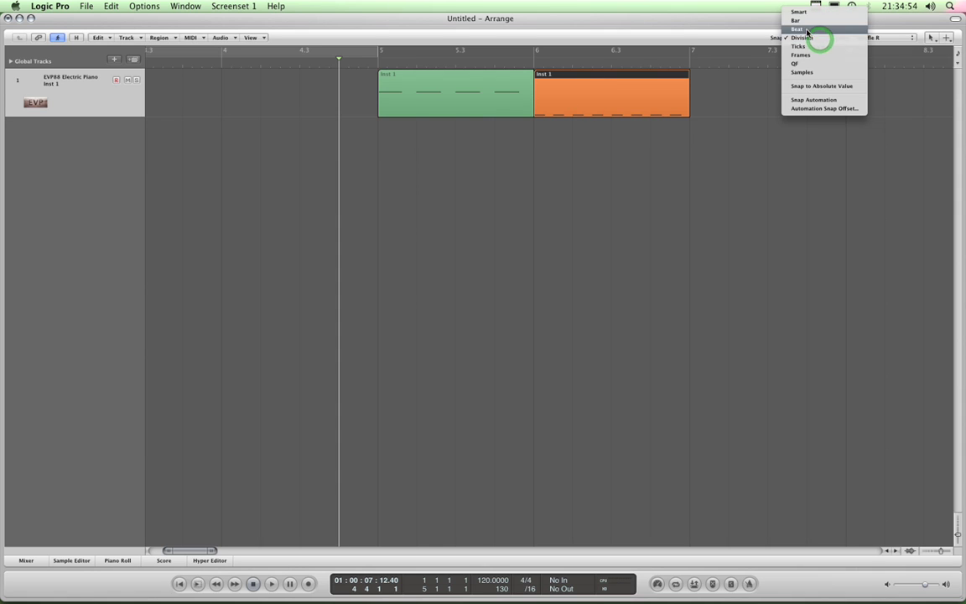
{"action": "left_click", "coordinate": [798, 29]}
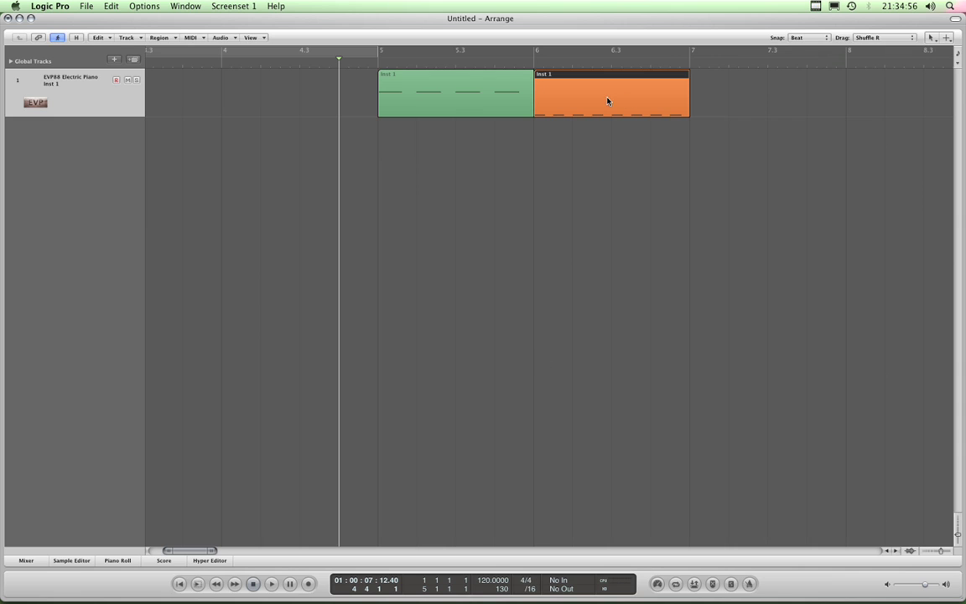
Shuffle the orange region in front of the green one and swap the two back to their original order
{"action": "left_click_drag", "start_coordinate": [608, 101], "coordinate": [576, 98]}
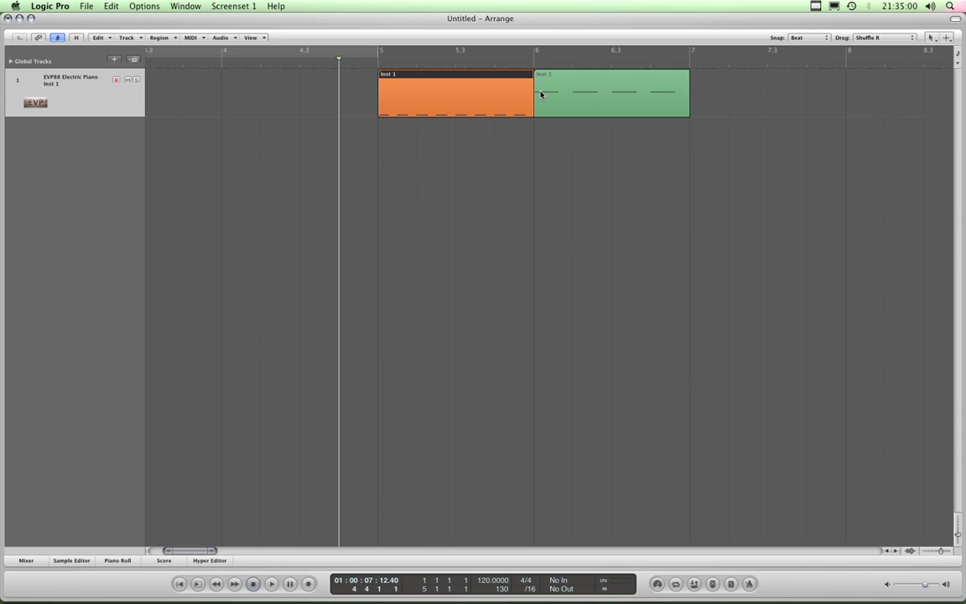
{"action": "mouse_move", "coordinate": [566, 97]}
{"action": "left_mouse_down"}
{"action": "mouse_move", "coordinate": [499, 92]}
{"action": "mouse_move", "coordinate": [575, 99]}
{"action": "mouse_move", "coordinate": [496, 95]}
{"action": "mouse_move", "coordinate": [582, 95]}
{"action": "mouse_move", "coordinate": [563, 95]}
{"action": "left_mouse_up"}
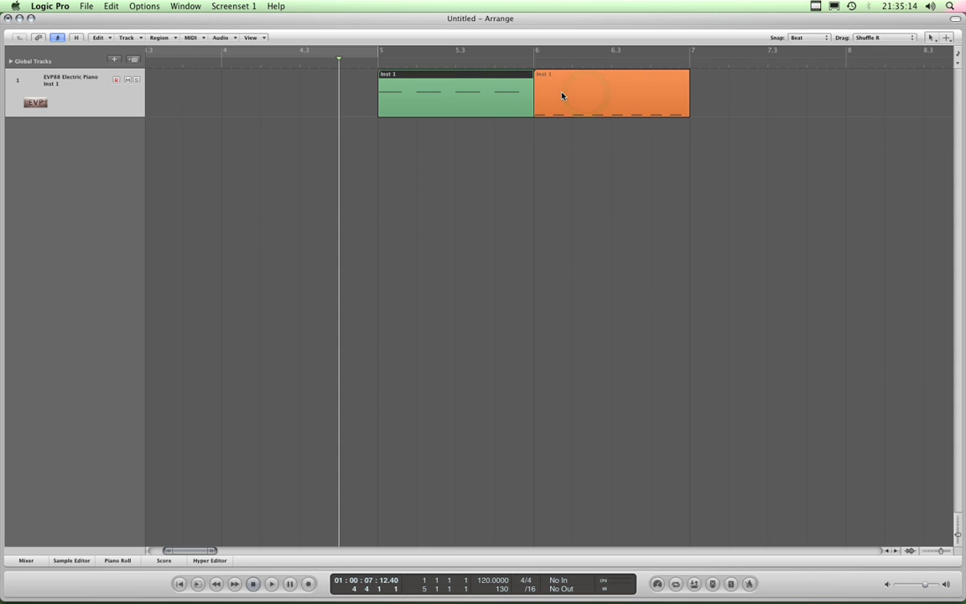
Set the Drag mode to Shuffle L and try shuffling the orange region towards the green one
{"action": "left_click", "coordinate": [911, 38]}
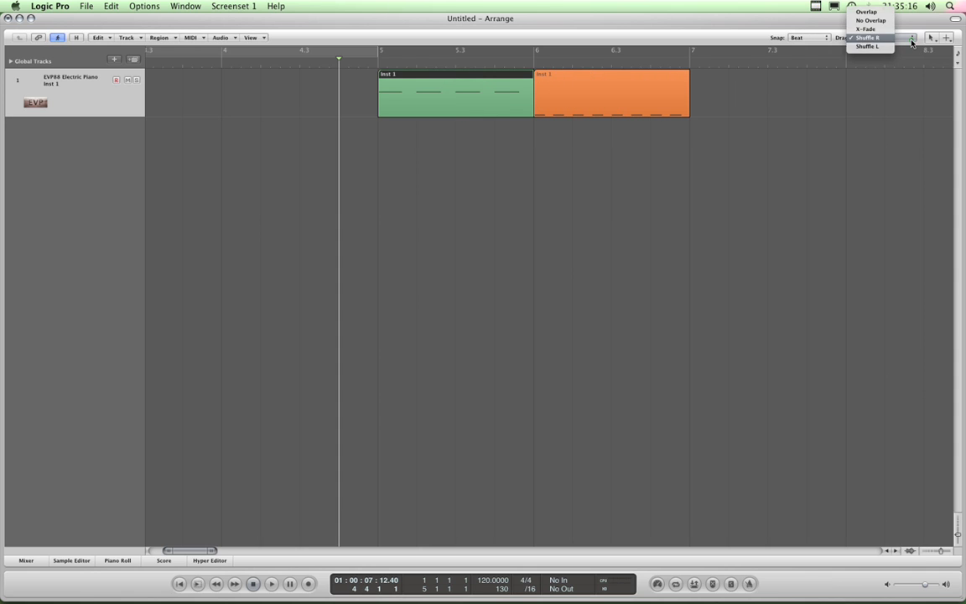
{"action": "left_click", "coordinate": [871, 46]}
{"action": "left_click_drag", "start_coordinate": [616, 111], "coordinate": [499, 92]}
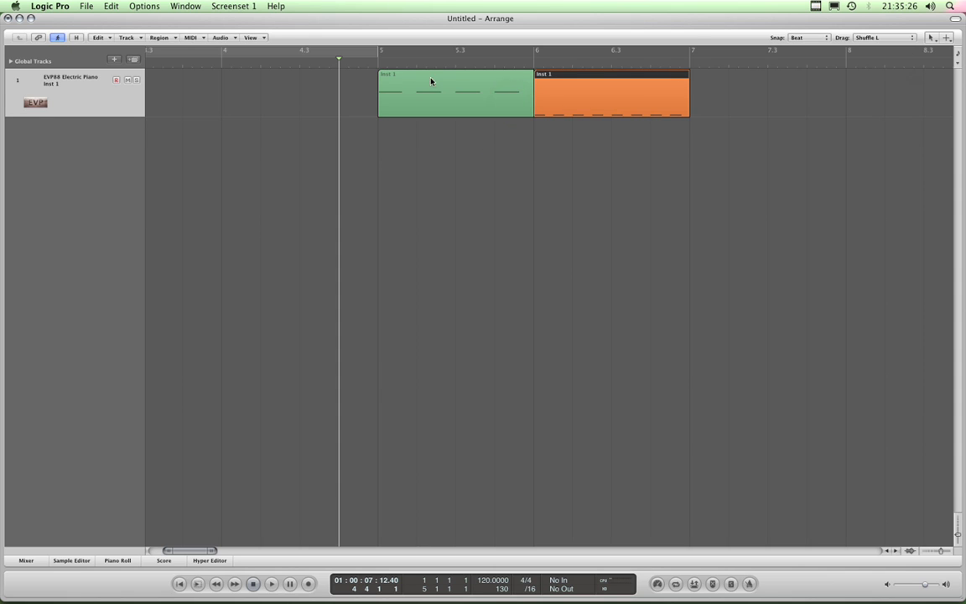
Return the Drag mode to Shuffle R and try moving the orange region slightly earlier
{"action": "left_click", "coordinate": [893, 39]}
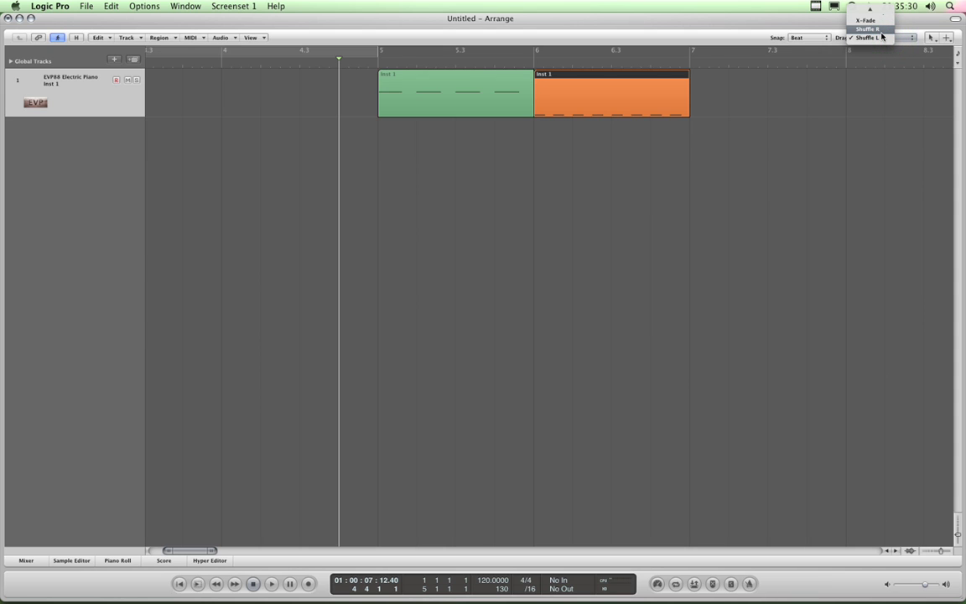
{"action": "left_click", "coordinate": [881, 30]}
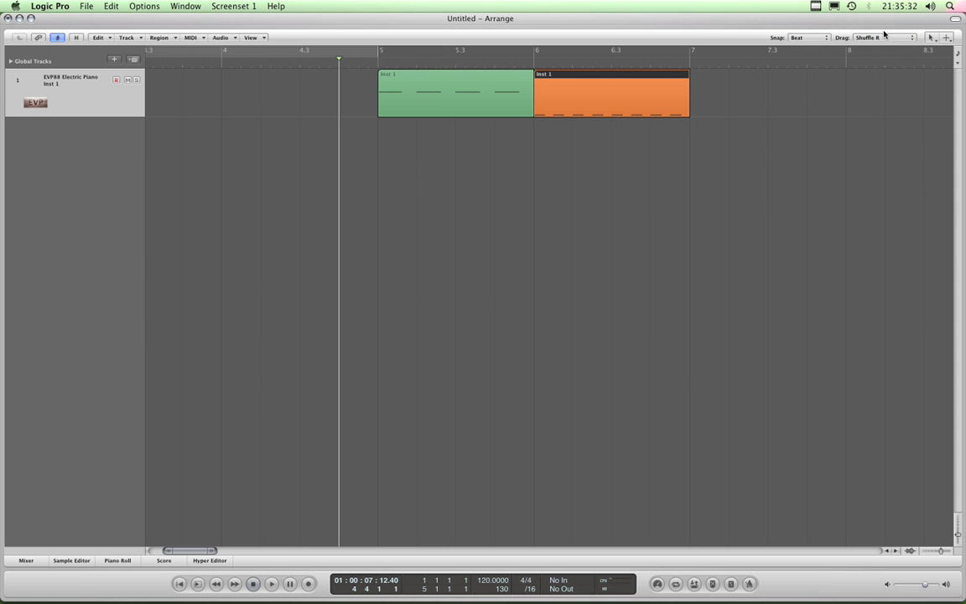
{"action": "left_click", "coordinate": [887, 40]}
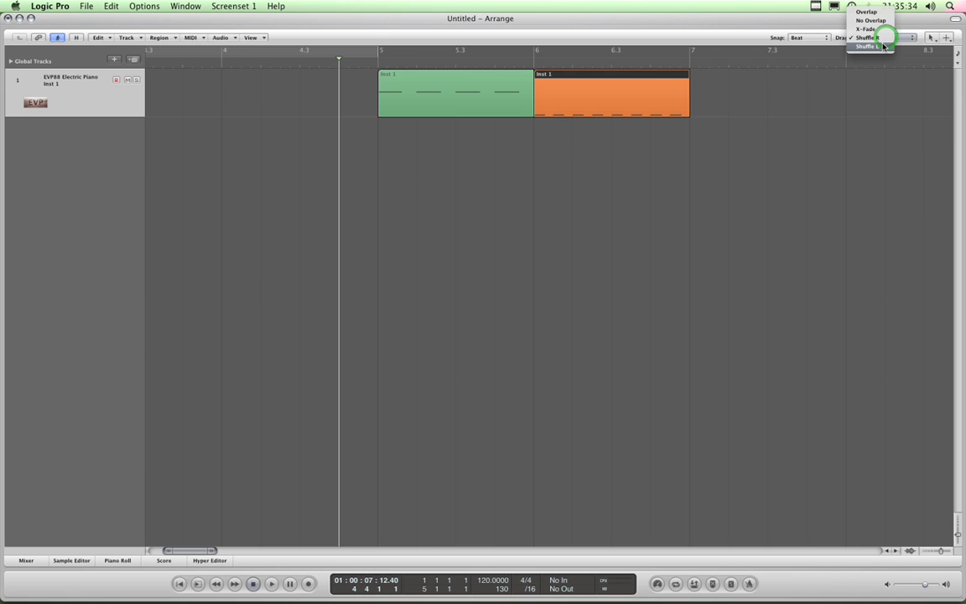
{"action": "left_click", "coordinate": [873, 40]}
{"action": "left_click_drag", "start_coordinate": [576, 84], "coordinate": [543, 91]}
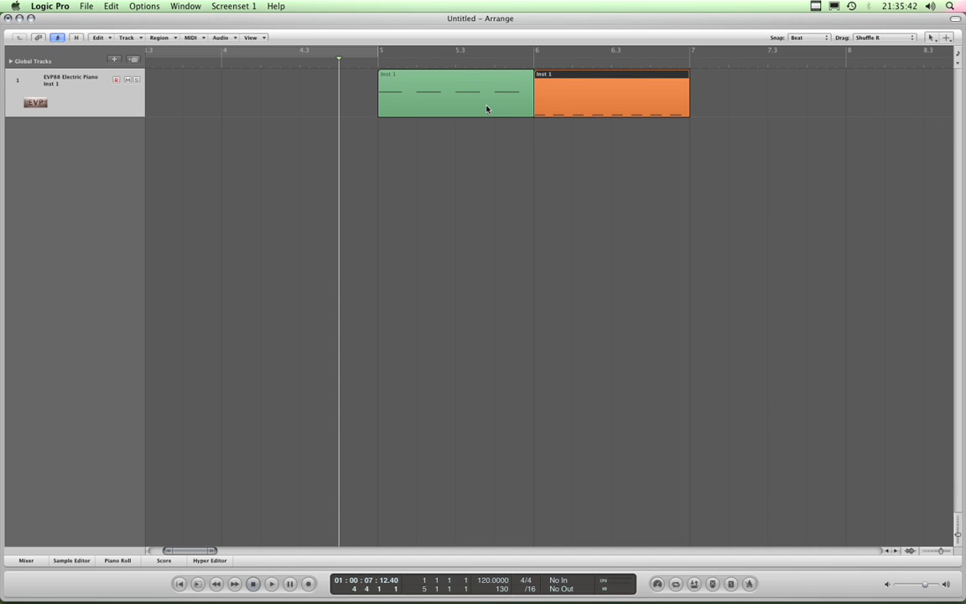
{"action": "left_click", "coordinate": [652, 75]}
{"action": "left_click", "coordinate": [502, 89]}
{"action": "left_click", "coordinate": [583, 76]}
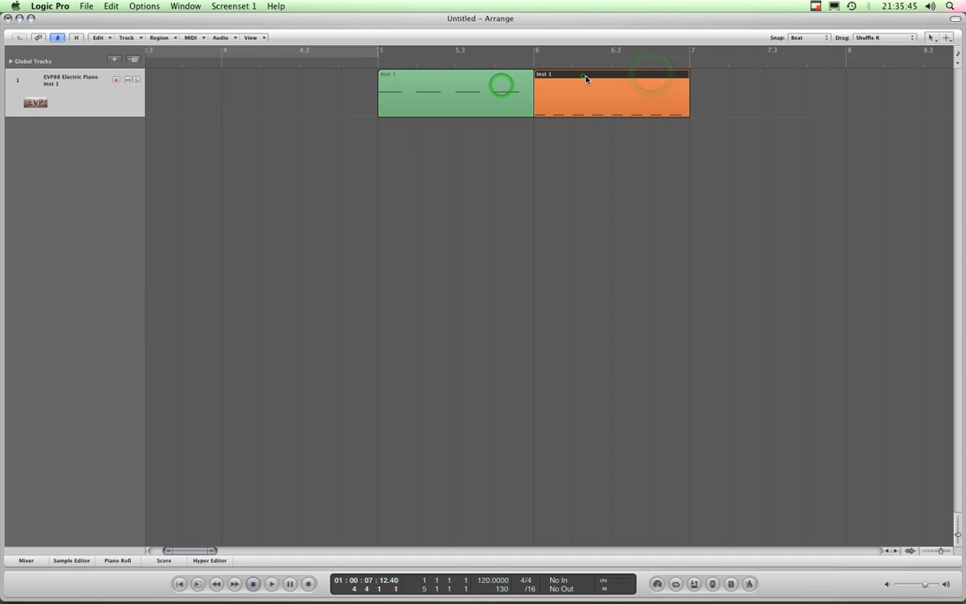
{"action": "left_click", "coordinate": [898, 38]}
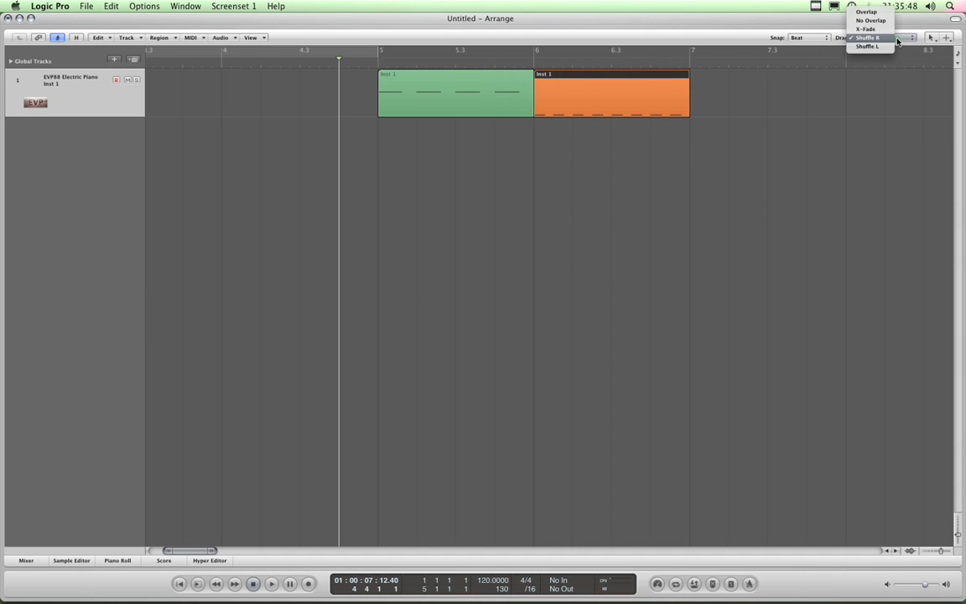
{"action": "left_click", "coordinate": [873, 40]}
Extend the start of the orange region one beat earlier to 5 4 1 1, and trim it back to bar 6
{"action": "left_click", "coordinate": [623, 92]}
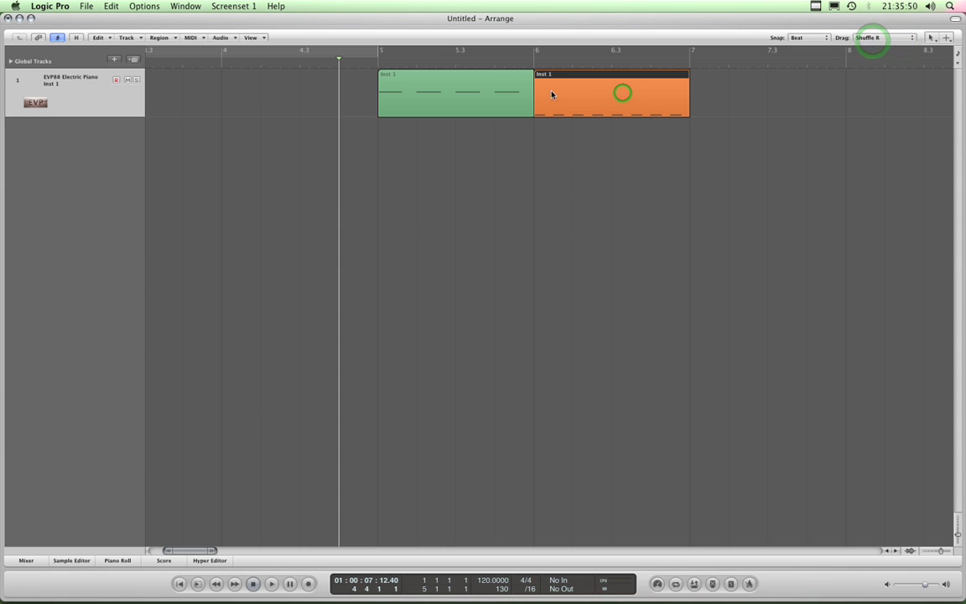
{"action": "left_click_drag", "start_coordinate": [535, 101], "coordinate": [511, 100]}
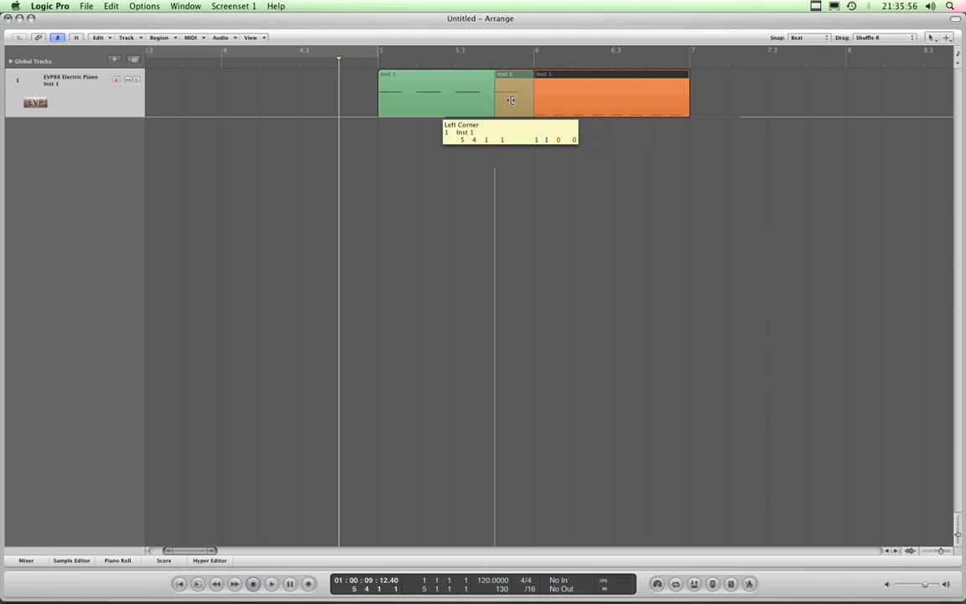
{"action": "left_click_drag", "start_coordinate": [511, 100], "coordinate": [511, 101]}
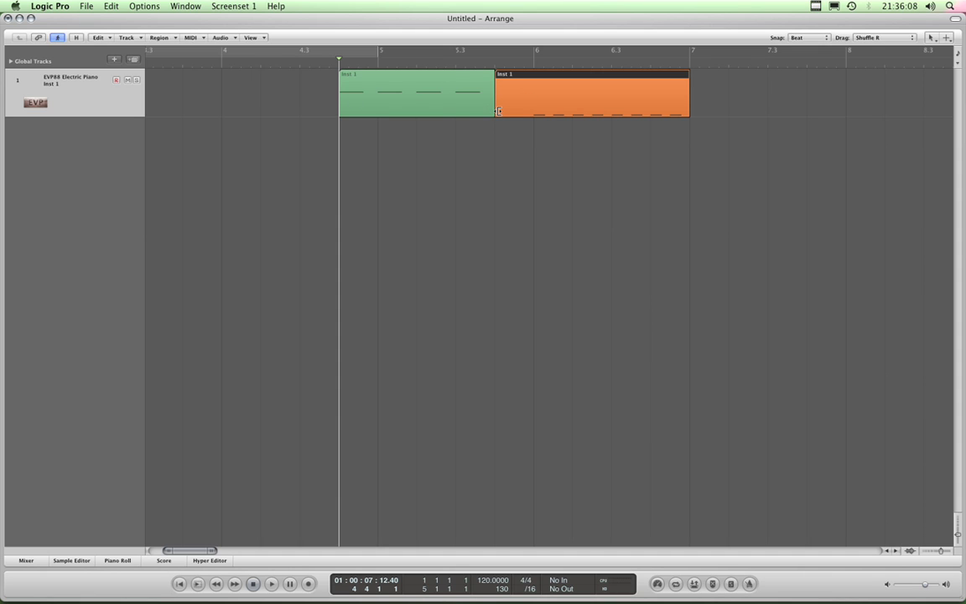
{"action": "left_click_drag", "start_coordinate": [496, 111], "coordinate": [533, 110]}
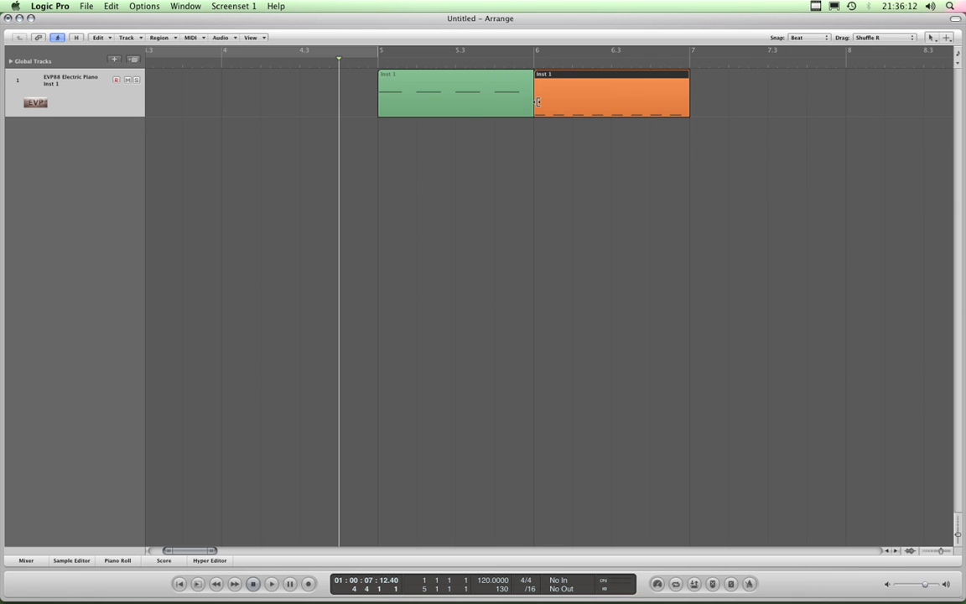
Lengthen the orange region by one beat from its end, and shorten it by one beat from the same end
{"action": "left_click_drag", "start_coordinate": [687, 113], "coordinate": [717, 117]}
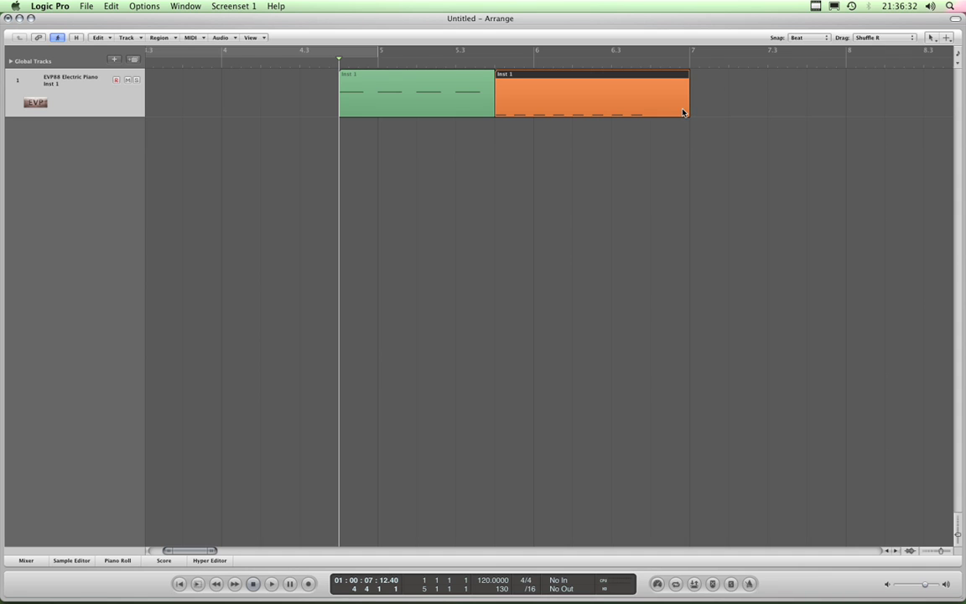
{"action": "left_click_drag", "start_coordinate": [686, 112], "coordinate": [651, 112]}
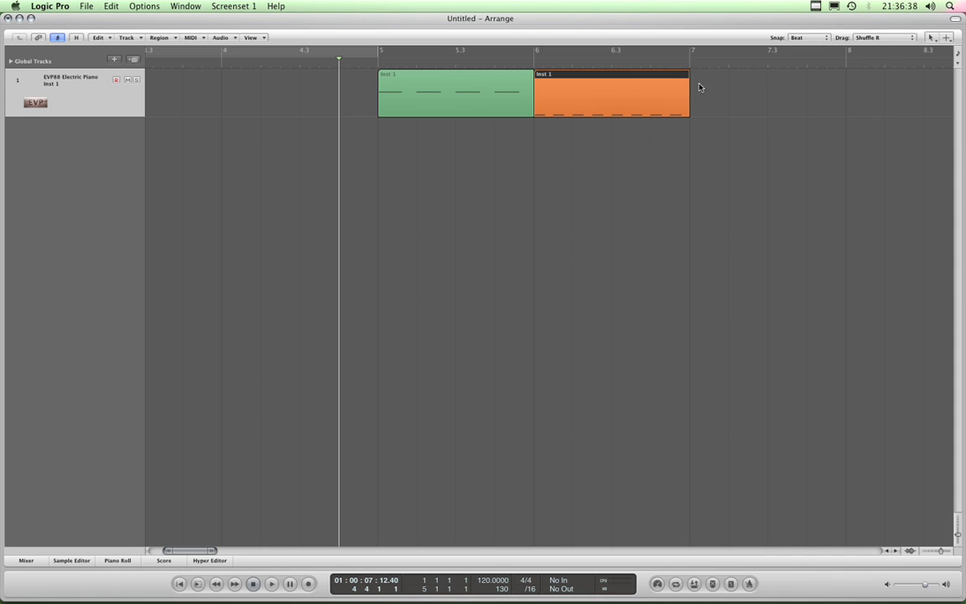
Select the green region, lengthen it by one beat from its end, and shorten it again by one beat
{"action": "left_click", "coordinate": [503, 113]}
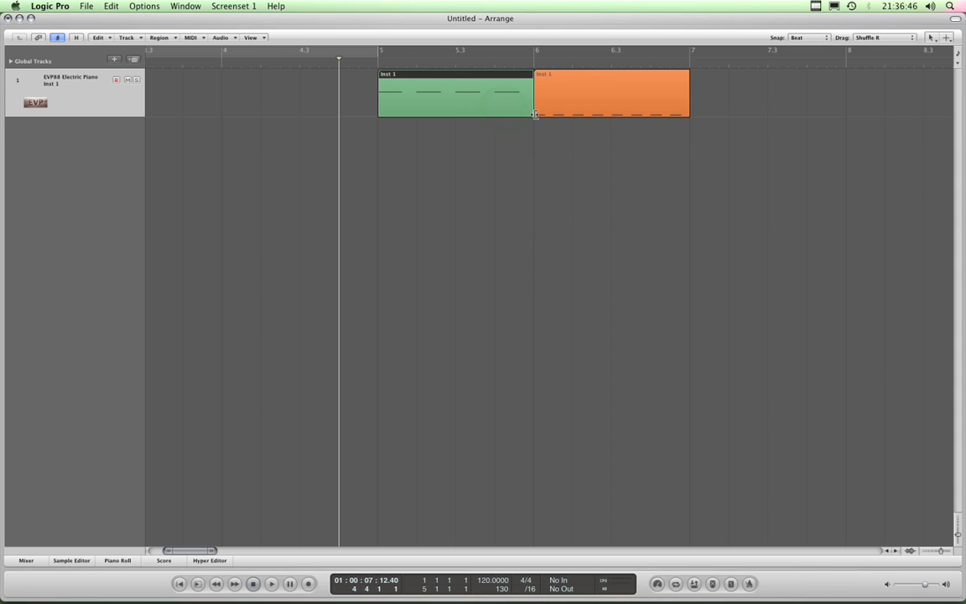
{"action": "left_click_drag", "start_coordinate": [531, 114], "coordinate": [560, 117]}
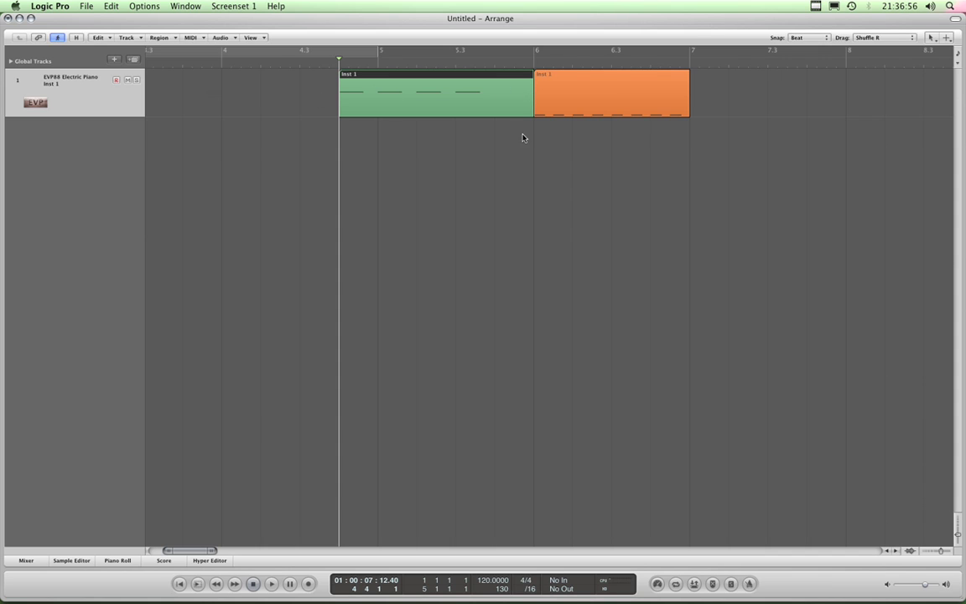
{"action": "left_click_drag", "start_coordinate": [531, 114], "coordinate": [502, 113]}
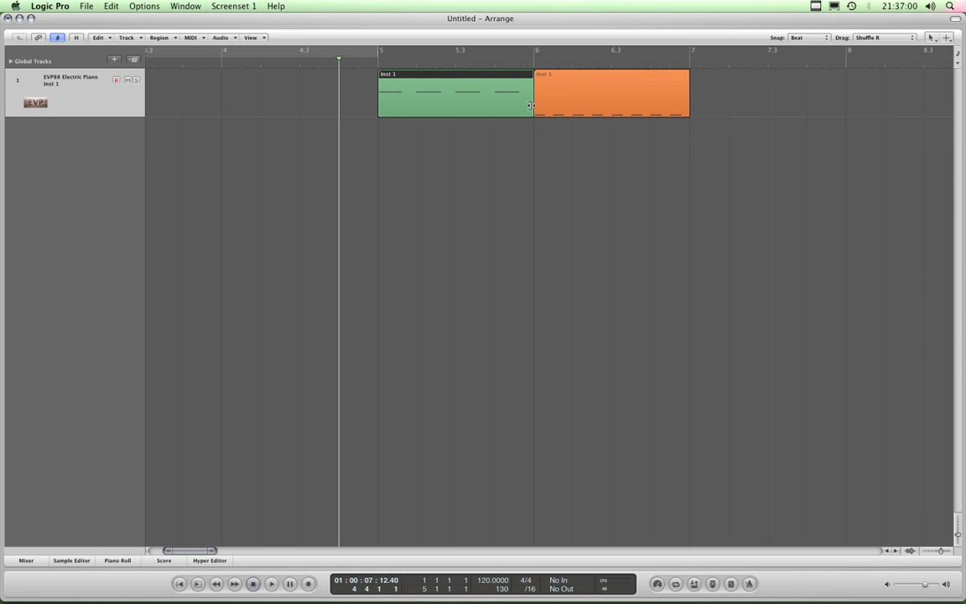
Extend the start of the green region one beat earlier to the playhead, and trim it back to bar 5
{"action": "left_click_drag", "start_coordinate": [379, 115], "coordinate": [337, 114]}
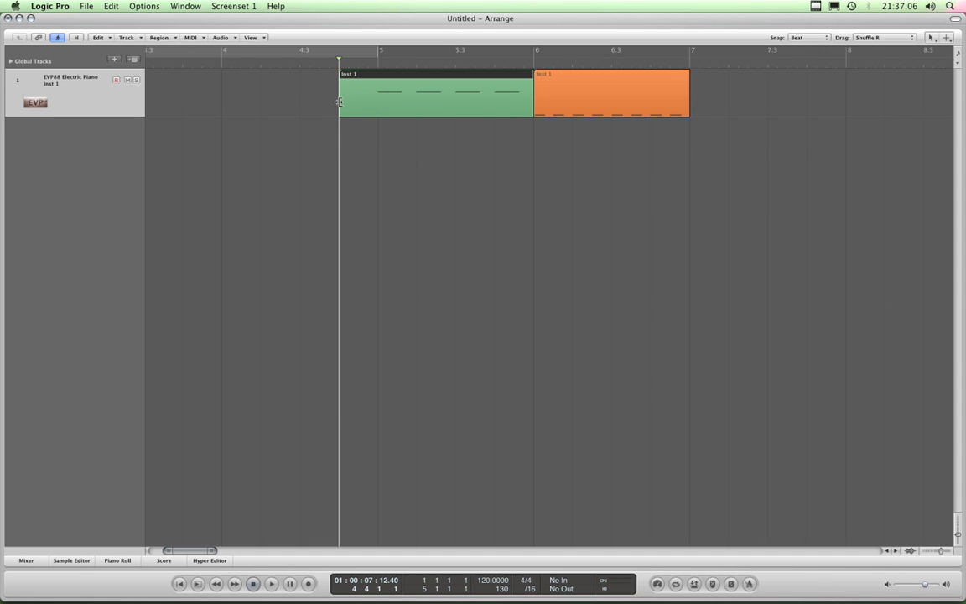
{"action": "left_click_drag", "start_coordinate": [339, 102], "coordinate": [382, 104]}
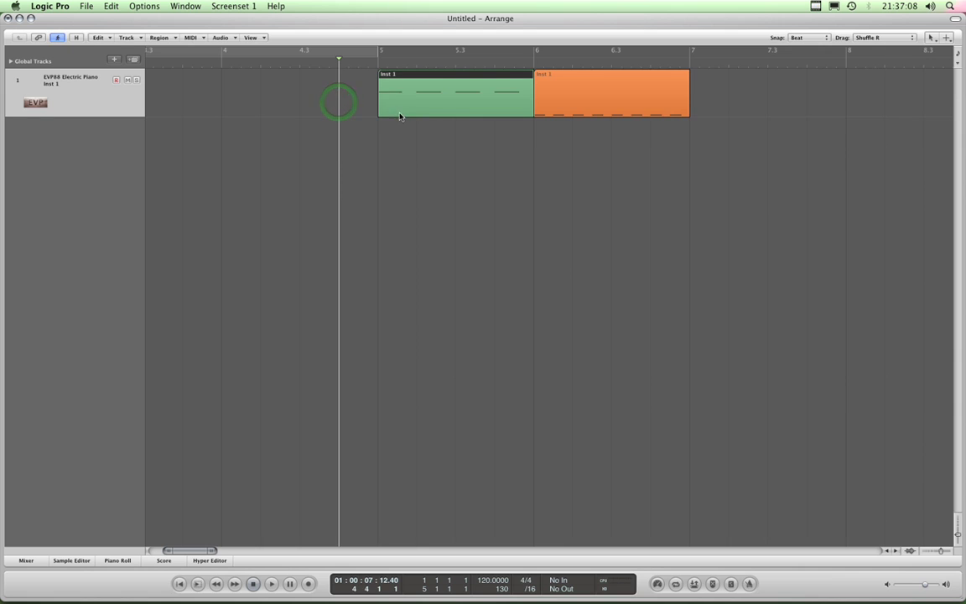
{"action": "left_click", "coordinate": [592, 98]}
{"action": "left_click", "coordinate": [518, 97]}
{"action": "left_click", "coordinate": [603, 99]}
{"action": "left_click", "coordinate": [513, 100]}
{"action": "left_click", "coordinate": [690, 100]}
{"action": "left_click", "coordinate": [519, 98]}
Extend the start of the orange region two beats earlier to 5.3, and trim it back to bar 6
{"action": "left_click", "coordinate": [680, 114]}
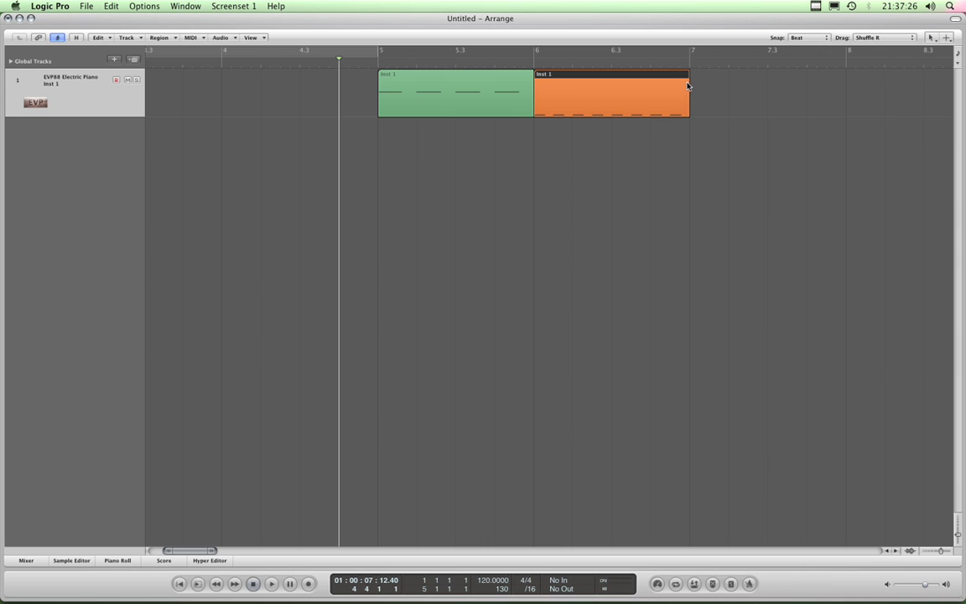
{"action": "left_click_drag", "start_coordinate": [537, 112], "coordinate": [455, 105]}
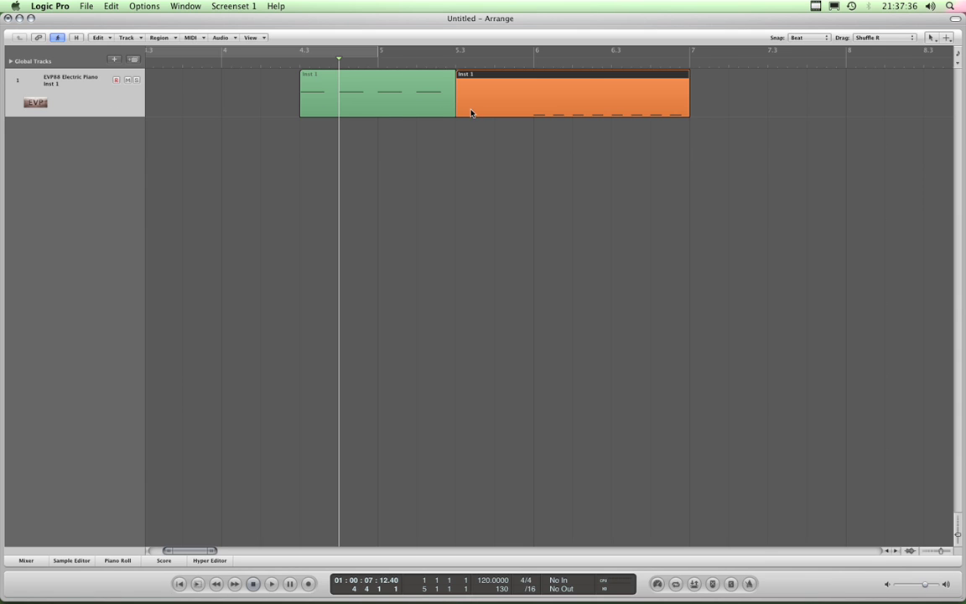
{"action": "left_click_drag", "start_coordinate": [460, 113], "coordinate": [534, 109]}
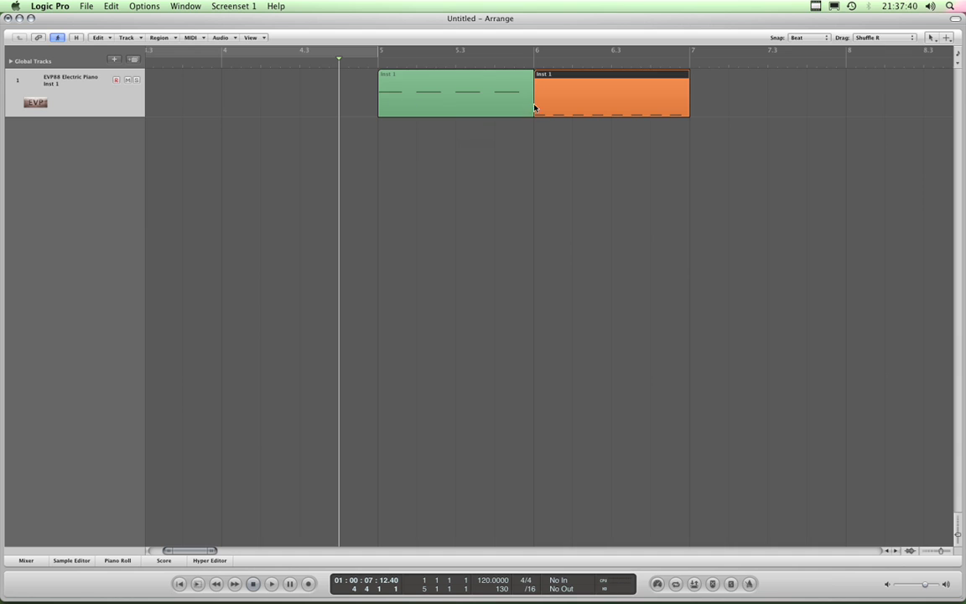
Lengthen the orange region by two beats from its end, and shorten it again one beat at a time
{"action": "left_click_drag", "start_coordinate": [688, 115], "coordinate": [752, 116]}
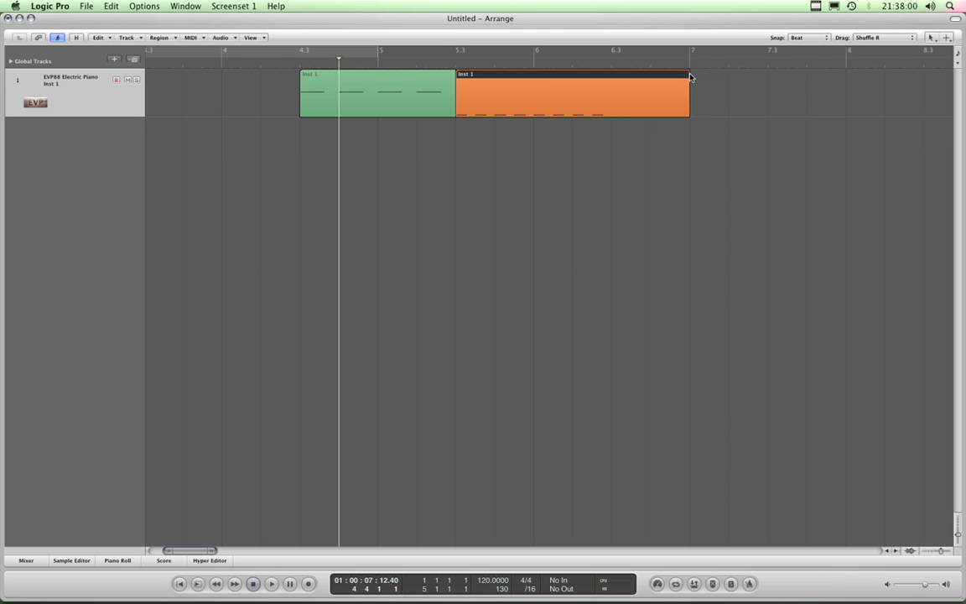
{"action": "left_click_drag", "start_coordinate": [687, 104], "coordinate": [658, 113]}
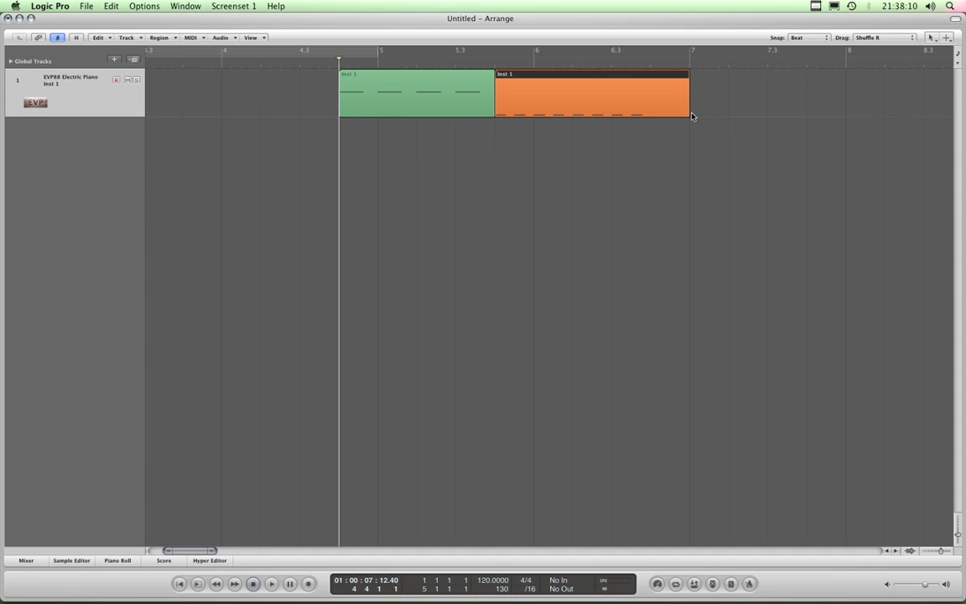
{"action": "left_click_drag", "start_coordinate": [688, 113], "coordinate": [663, 113]}
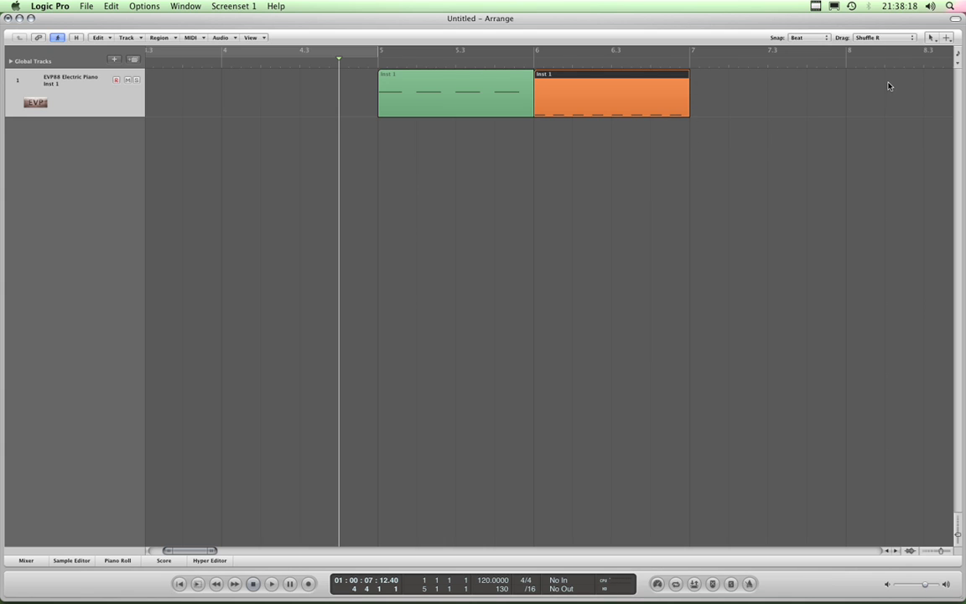
Select the green region and lengthen it by two beats from its end
{"action": "left_click", "coordinate": [476, 102]}
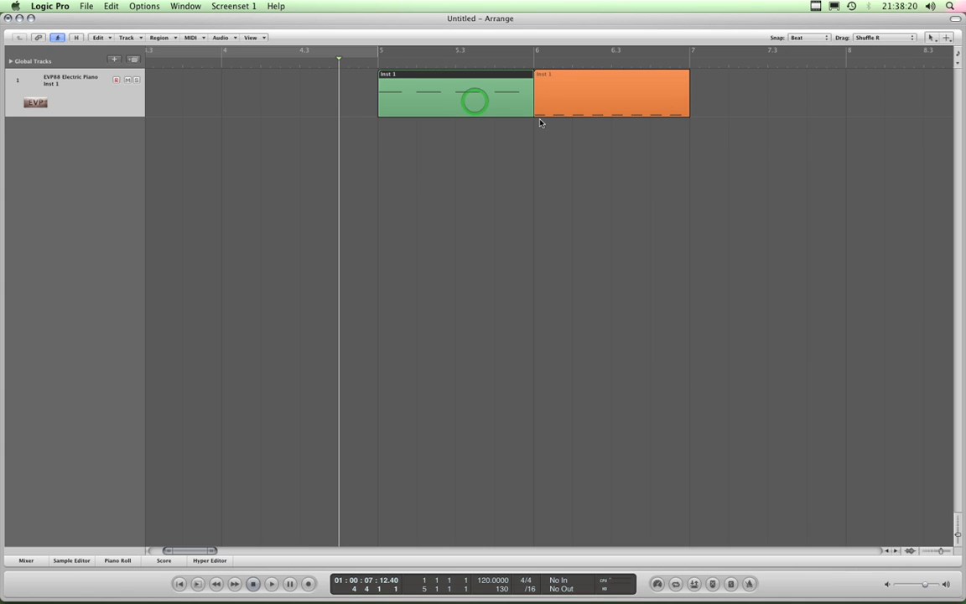
{"action": "left_click_drag", "start_coordinate": [535, 115], "coordinate": [612, 115]}
{"action": "key", "text": "super+f"}
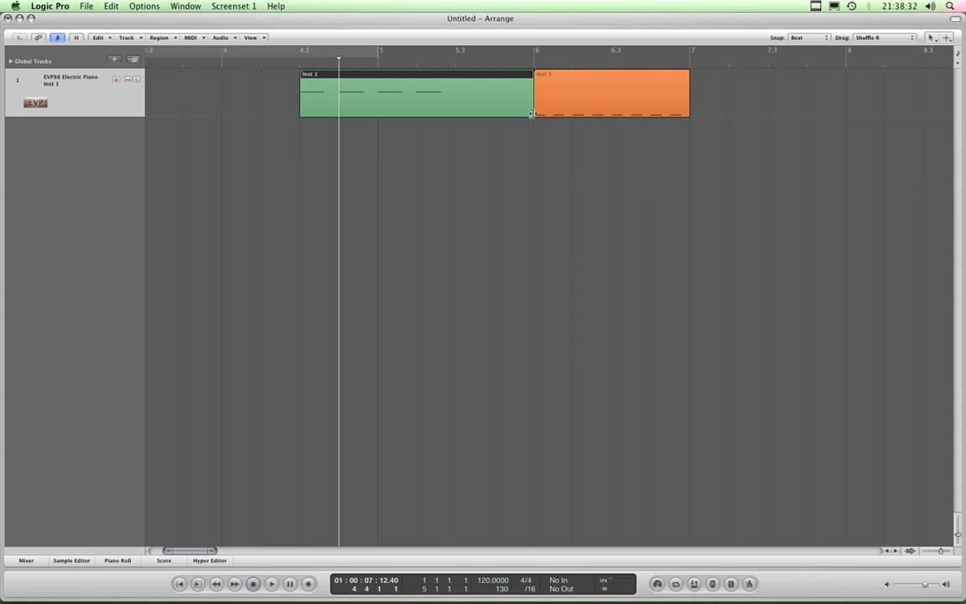
Shorten the green region by two beats from its end, and select the orange region
{"action": "left_click_drag", "start_coordinate": [531, 113], "coordinate": [510, 99]}
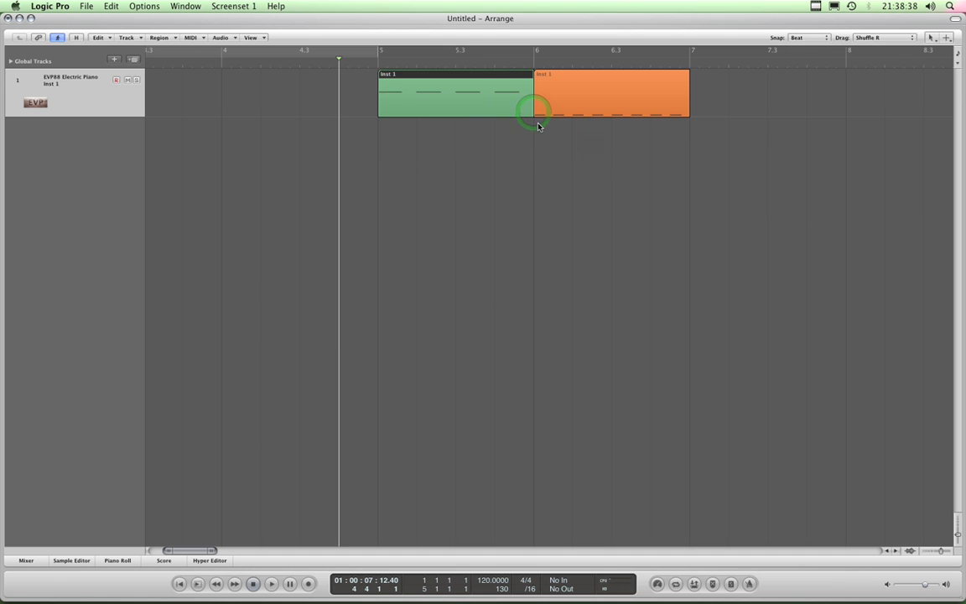
{"action": "left_click", "coordinate": [688, 101]}
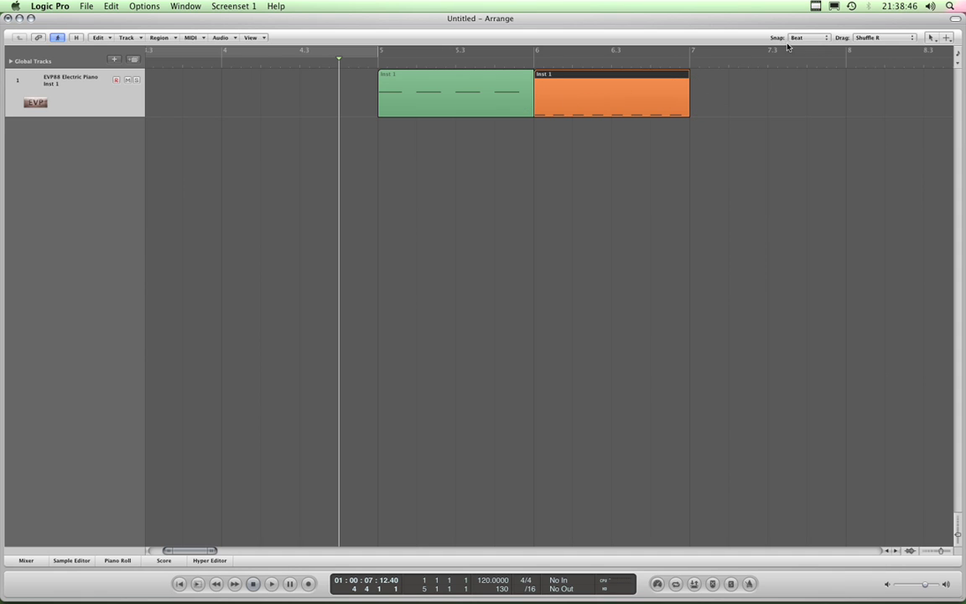
Set the Arrange window's drag mode to Shuffle L, keeping the orange region selected
{"action": "left_click", "coordinate": [892, 43]}
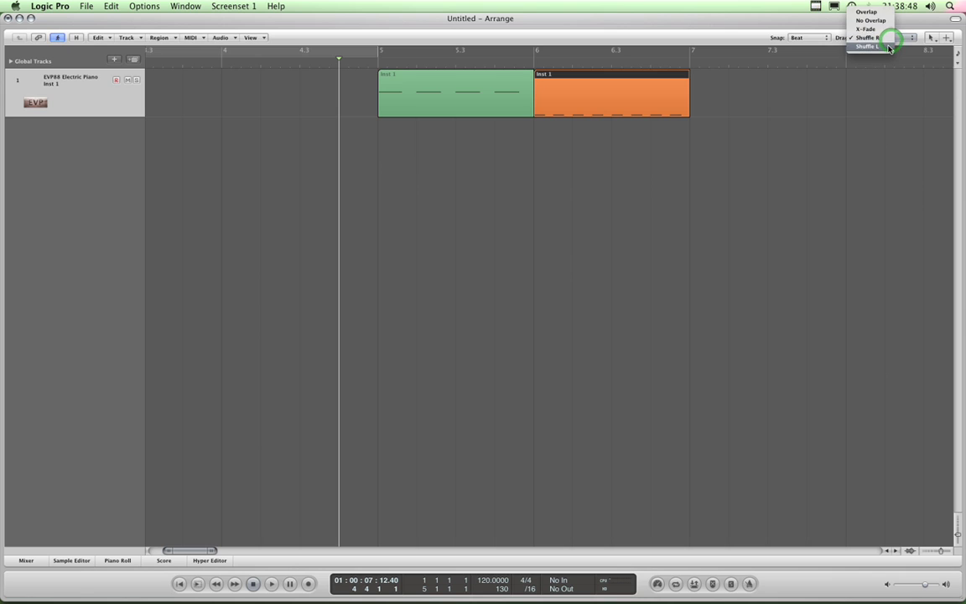
{"action": "left_click", "coordinate": [891, 48]}
{"action": "left_click", "coordinate": [554, 95]}
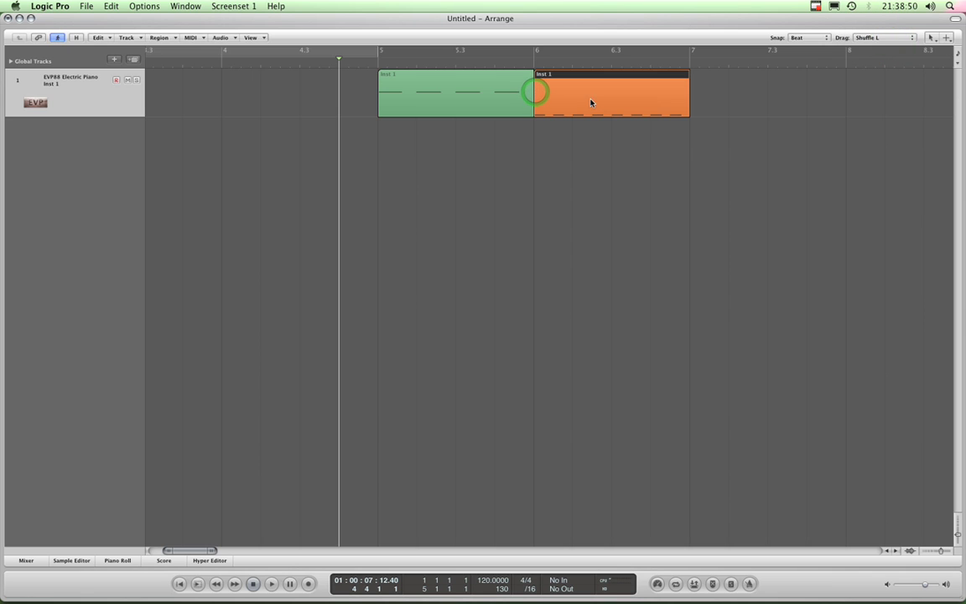
{"action": "left_click", "coordinate": [686, 114]}
Extend the orange region by one beat from its start and trim it back, and do the same from its end
{"action": "left_click_drag", "start_coordinate": [534, 109], "coordinate": [496, 109]}
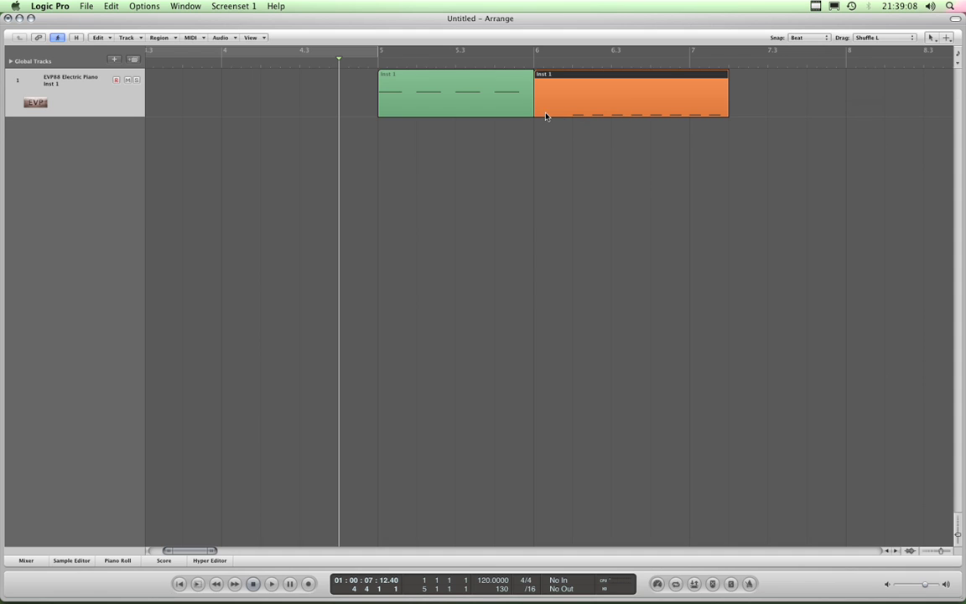
{"action": "left_click_drag", "start_coordinate": [535, 114], "coordinate": [573, 114]}
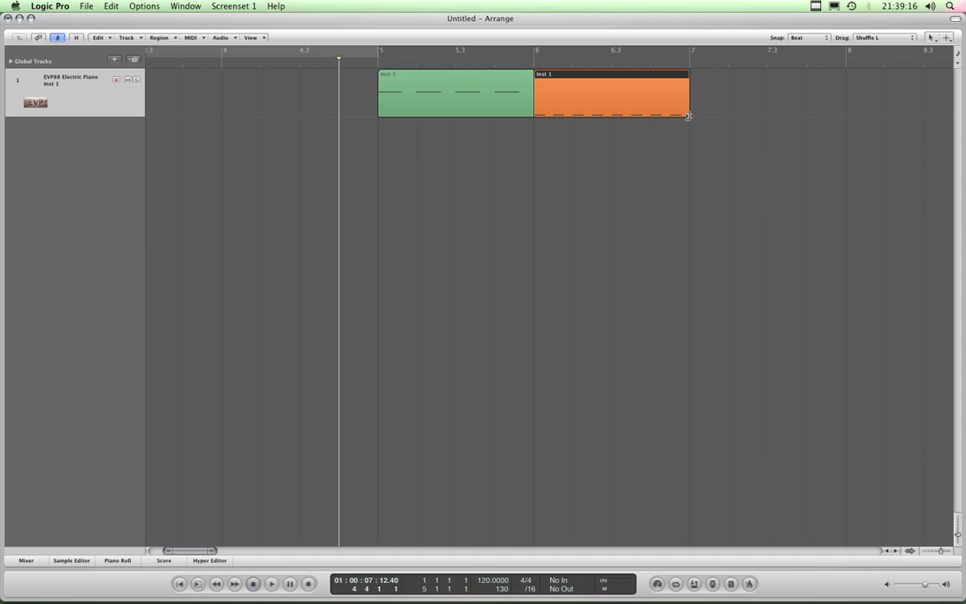
{"action": "left_click_drag", "start_coordinate": [688, 116], "coordinate": [718, 117]}
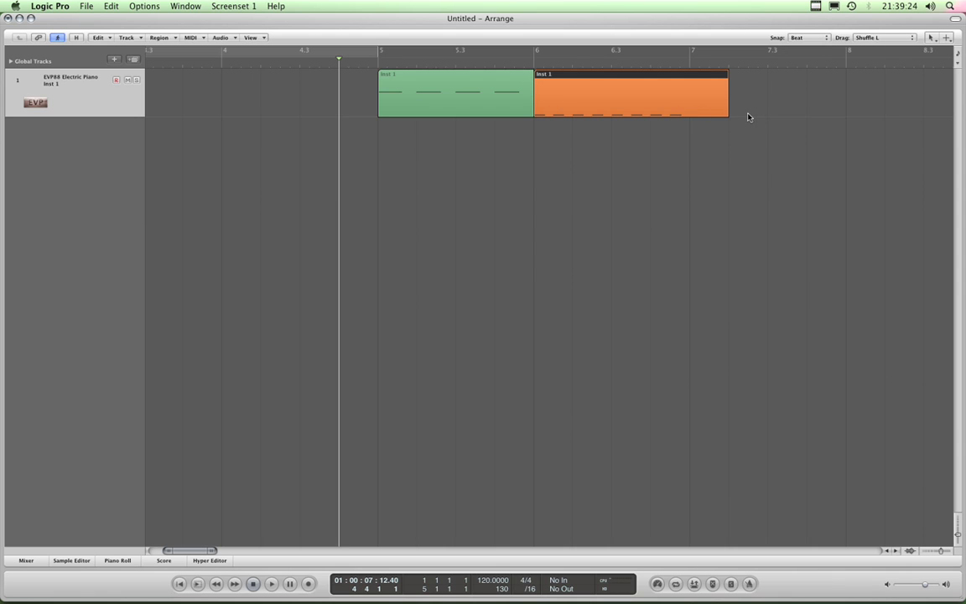
{"action": "left_click_drag", "start_coordinate": [727, 113], "coordinate": [693, 114]}
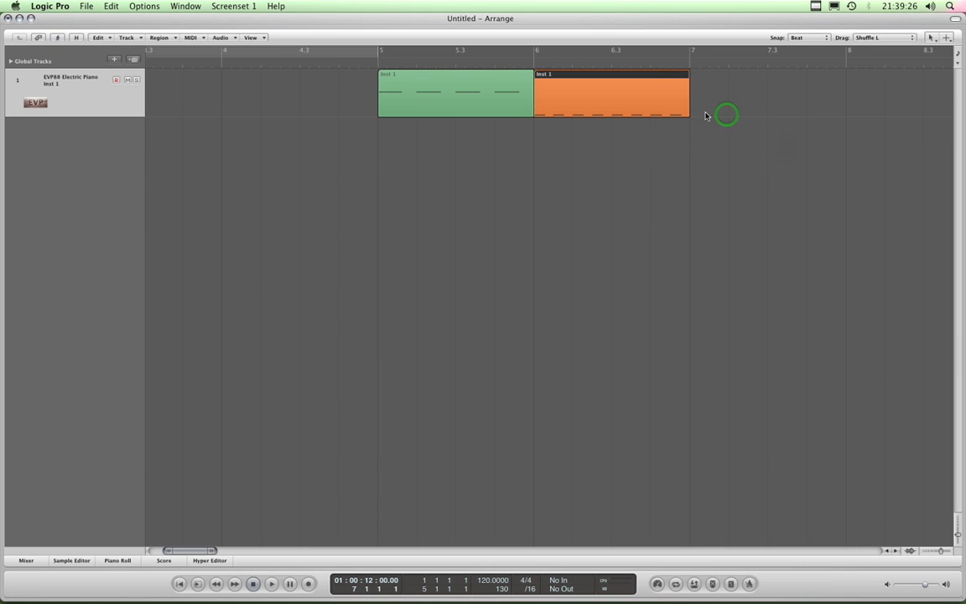
Lengthen the green region by two beats from its end, and shorten it again one beat at a time
{"action": "left_click", "coordinate": [499, 92]}
{"action": "left_click_drag", "start_coordinate": [535, 110], "coordinate": [595, 114]}
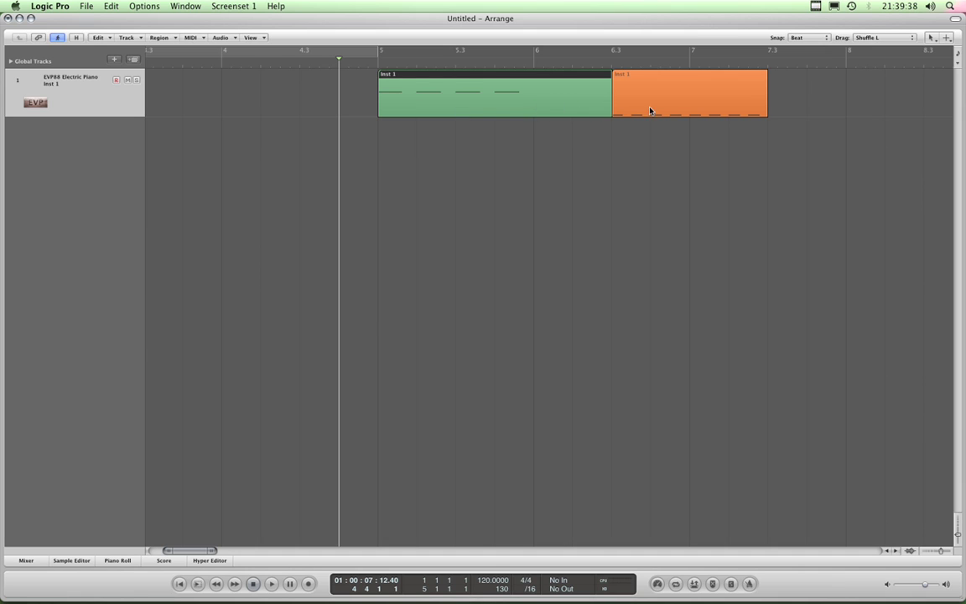
{"action": "left_click_drag", "start_coordinate": [610, 104], "coordinate": [576, 102]}
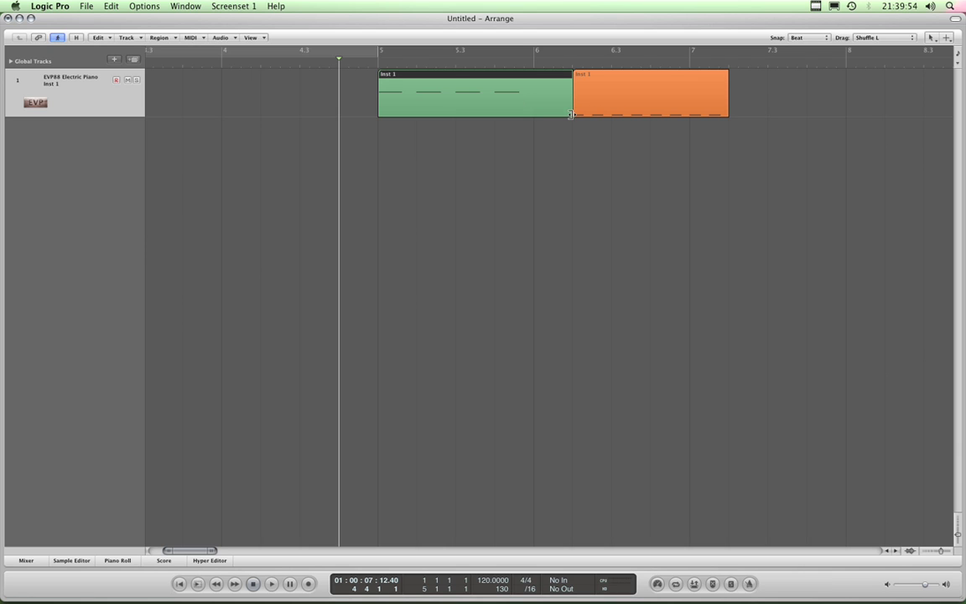
{"action": "left_click_drag", "start_coordinate": [570, 115], "coordinate": [534, 113]}
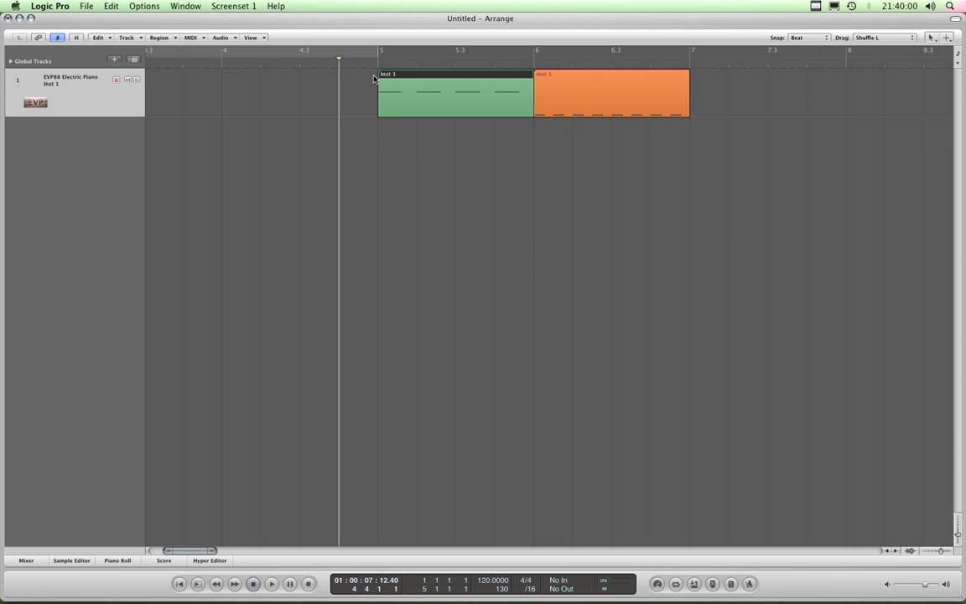
Extend the green region by two beats from its start, and reselect the orange region
{"action": "left_click_drag", "start_coordinate": [380, 115], "coordinate": [316, 112]}
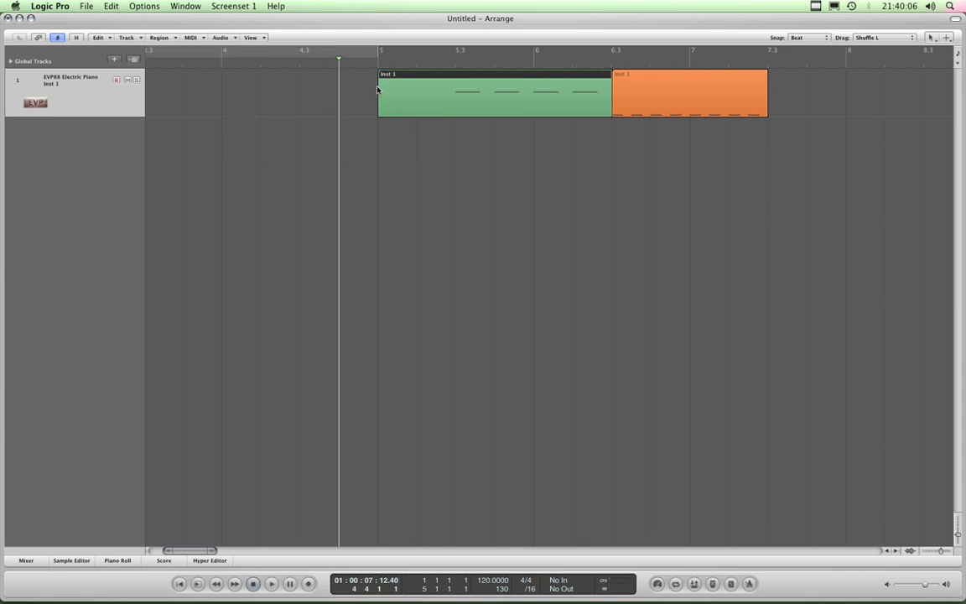
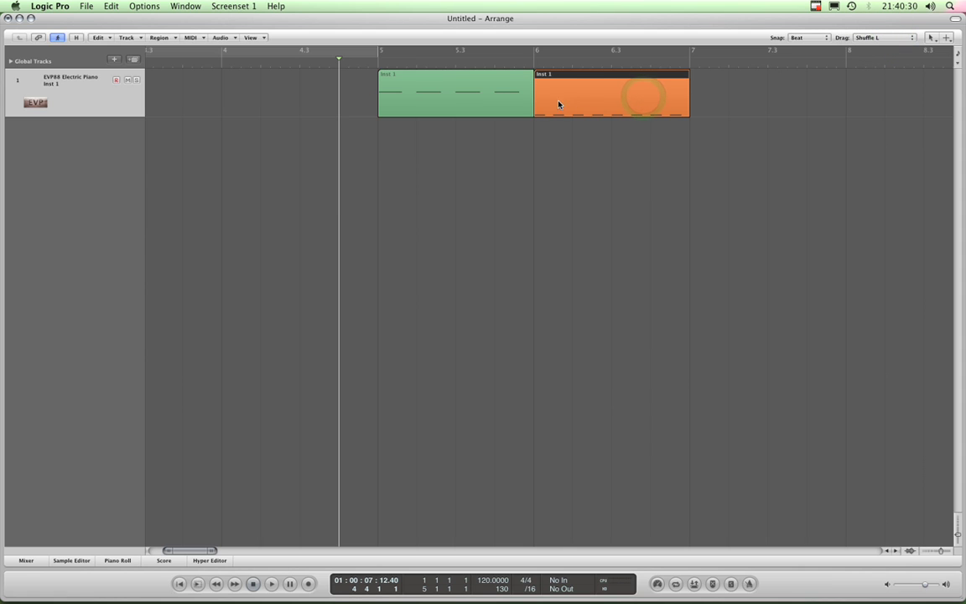
{"action": "left_click", "coordinate": [530, 102]}
{"action": "left_click", "coordinate": [680, 111]}
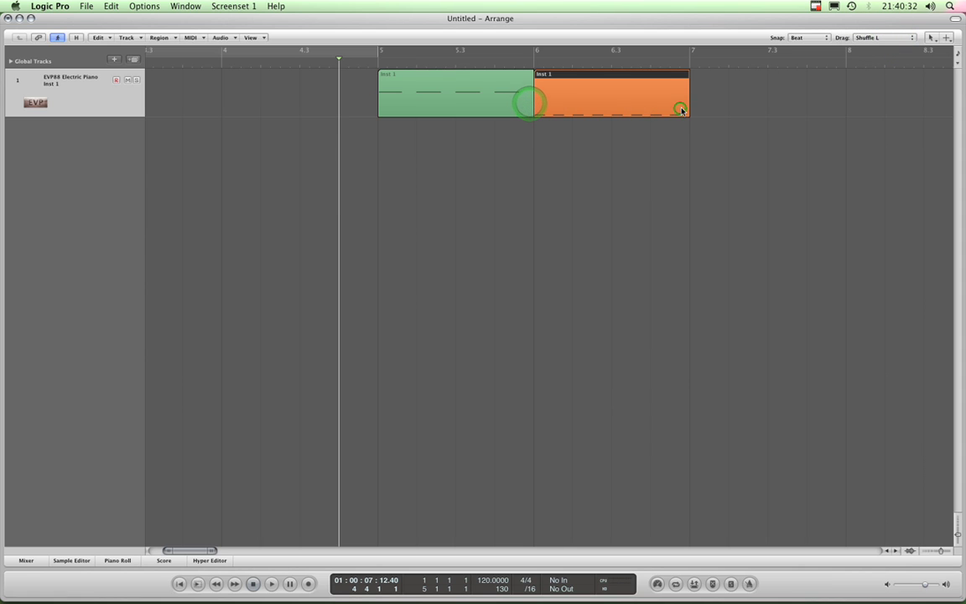
Set the drag mode to Shuffle R, and try to move the orange region earlier
{"action": "left_click", "coordinate": [901, 39]}
{"action": "left_click", "coordinate": [872, 31]}
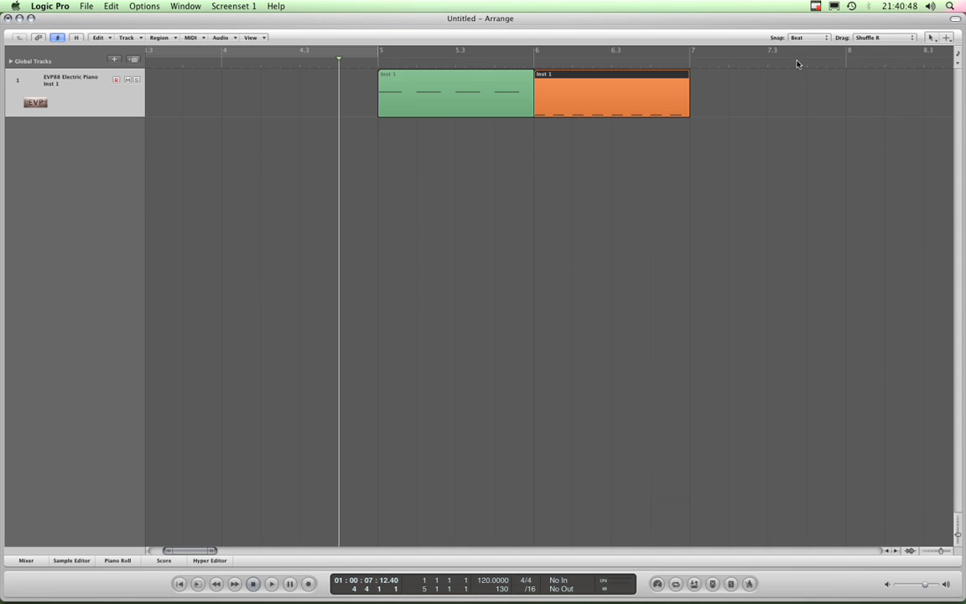
{"action": "left_click", "coordinate": [757, 34]}
{"action": "left_click_drag", "start_coordinate": [614, 108], "coordinate": [549, 105]}
Show and hide the Piano Roll for the orange region, and expand and collapse the global tracks
{"action": "left_click", "coordinate": [117, 560]}
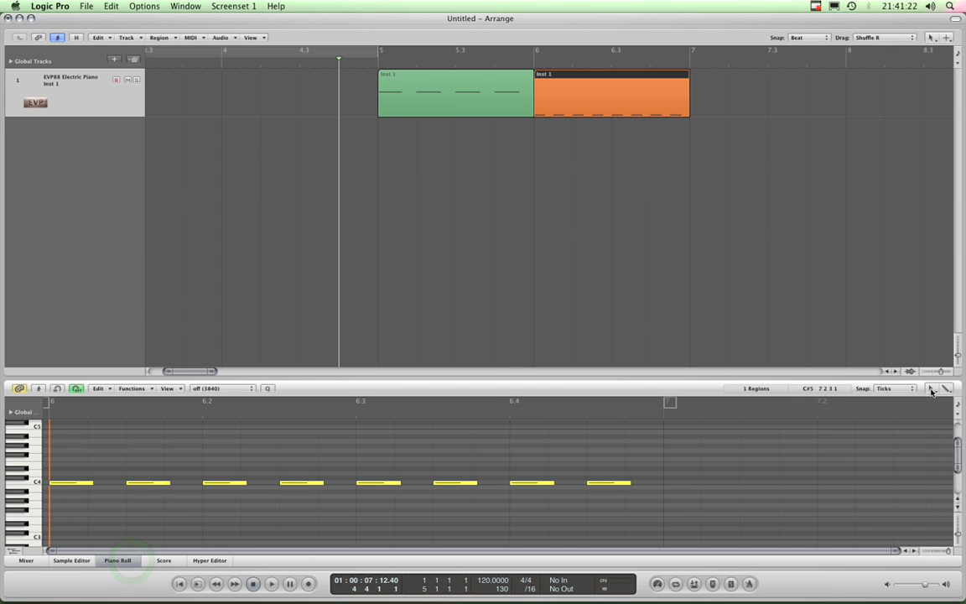
{"action": "left_click", "coordinate": [127, 566]}
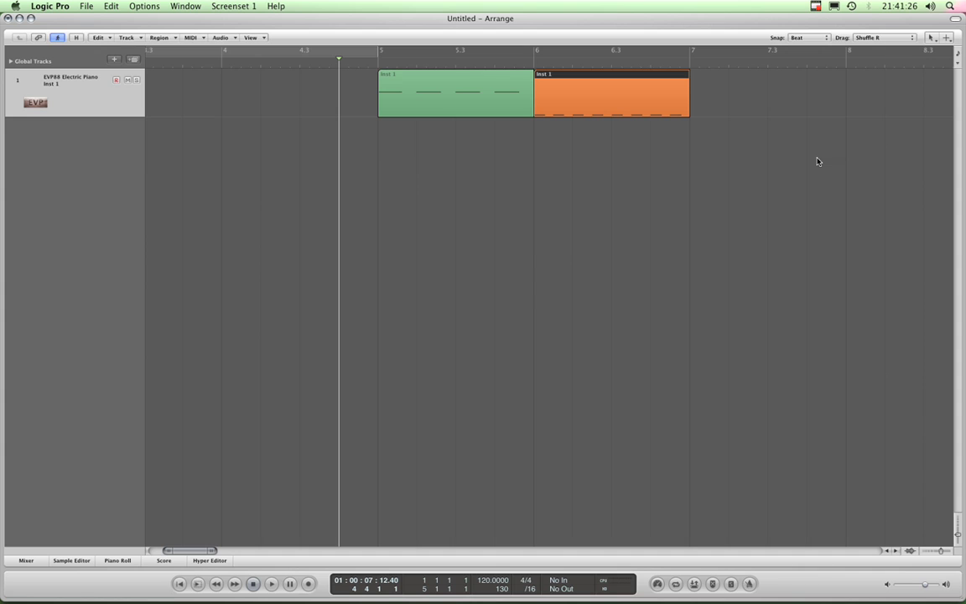
{"action": "left_click", "coordinate": [11, 61]}
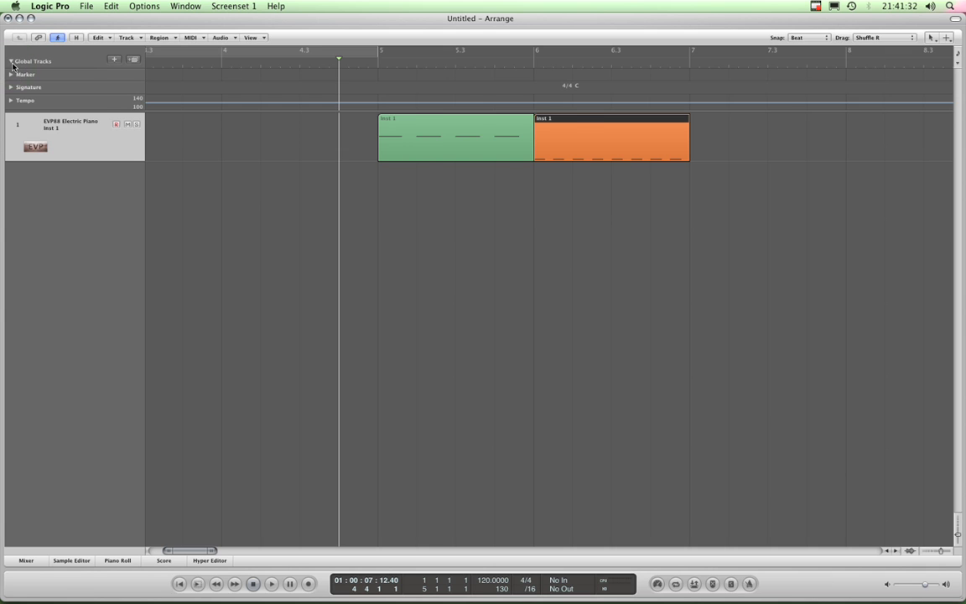
{"action": "left_click", "coordinate": [11, 63]}
Review the track header configuration options without changing them, and leave the track header area slightly wider
{"action": "mouse_move", "coordinate": [143, 69]}
{"action": "left_mouse_down"}
{"action": "mouse_move", "coordinate": [190, 70]}
{"action": "mouse_move", "coordinate": [75, 79]}
{"action": "mouse_move", "coordinate": [132, 82]}
{"action": "left_mouse_up"}
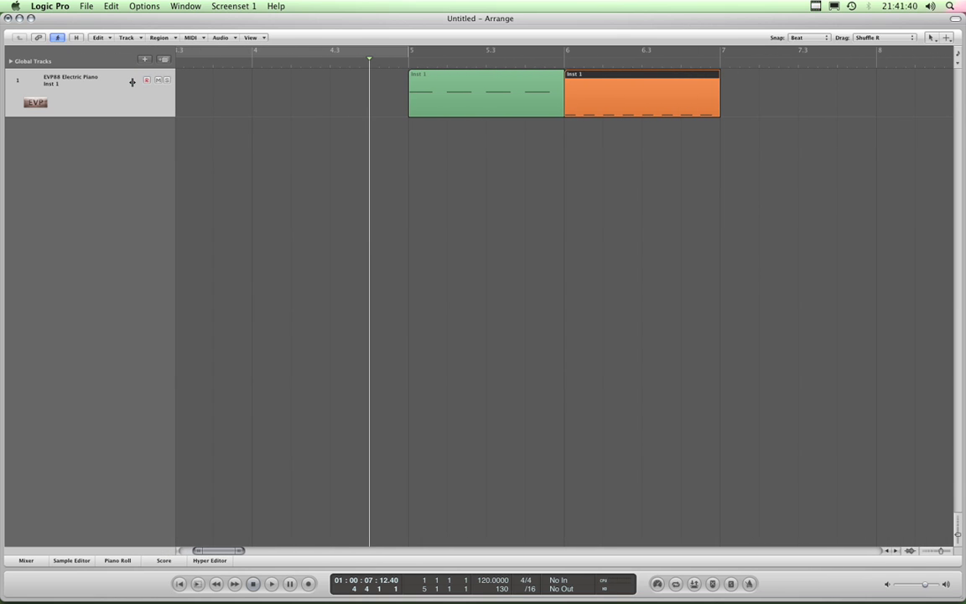
{"action": "right_click", "coordinate": [63, 105]}
{"action": "left_click", "coordinate": [59, 87]}
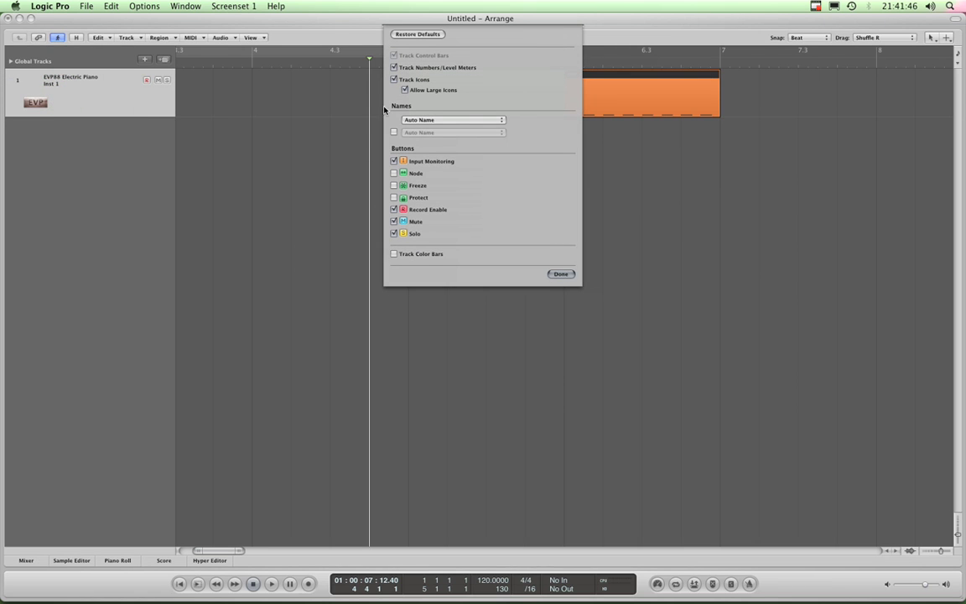
{"action": "left_click", "coordinate": [557, 274]}
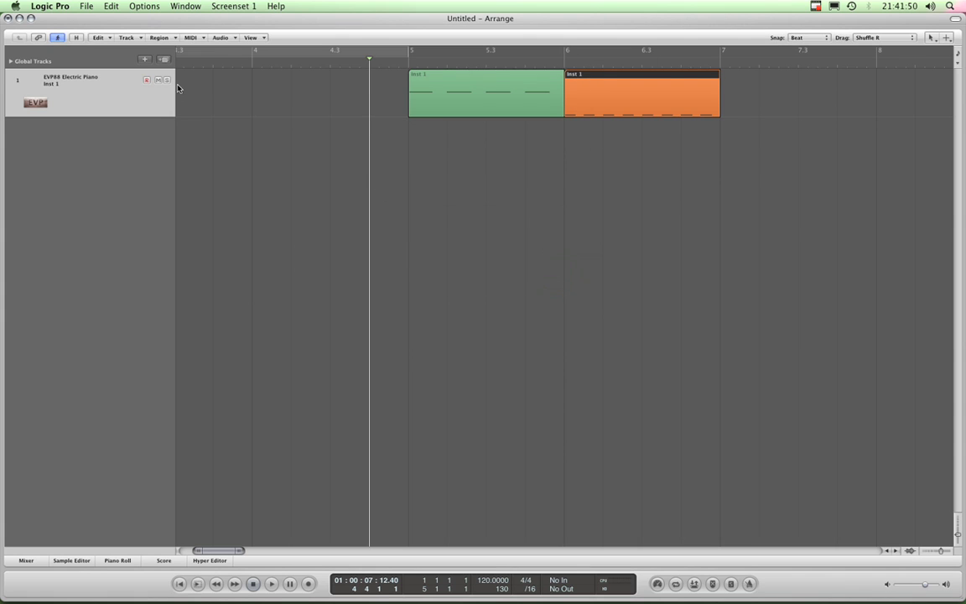
{"action": "left_click_drag", "start_coordinate": [174, 73], "coordinate": [151, 74]}
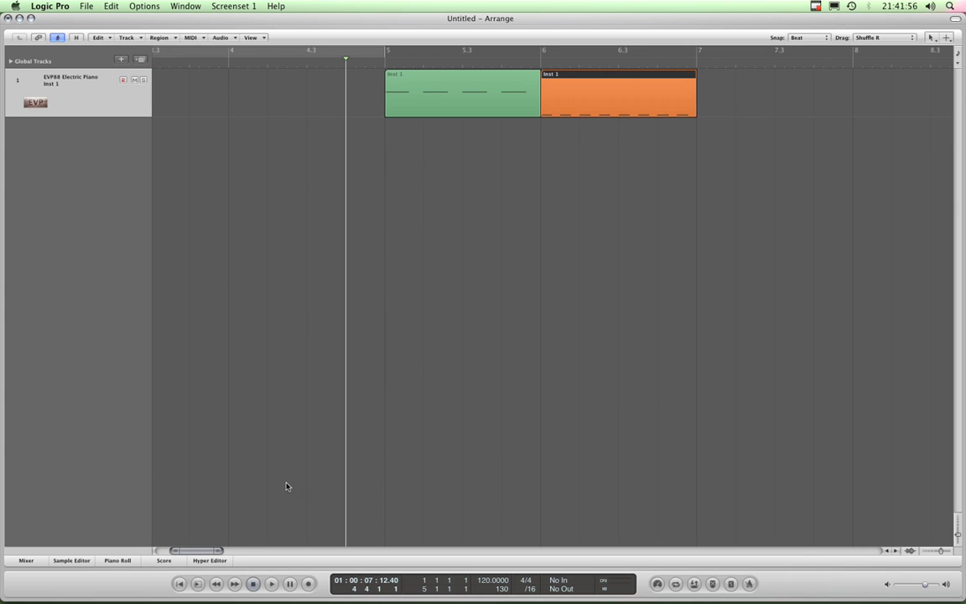
Show and hide the Piano Roll, Hyper Editor, Sample Editor, Score and Mixer one after another
{"action": "left_click", "coordinate": [118, 561]}
{"action": "left_click", "coordinate": [120, 561]}
{"action": "left_click", "coordinate": [215, 568]}
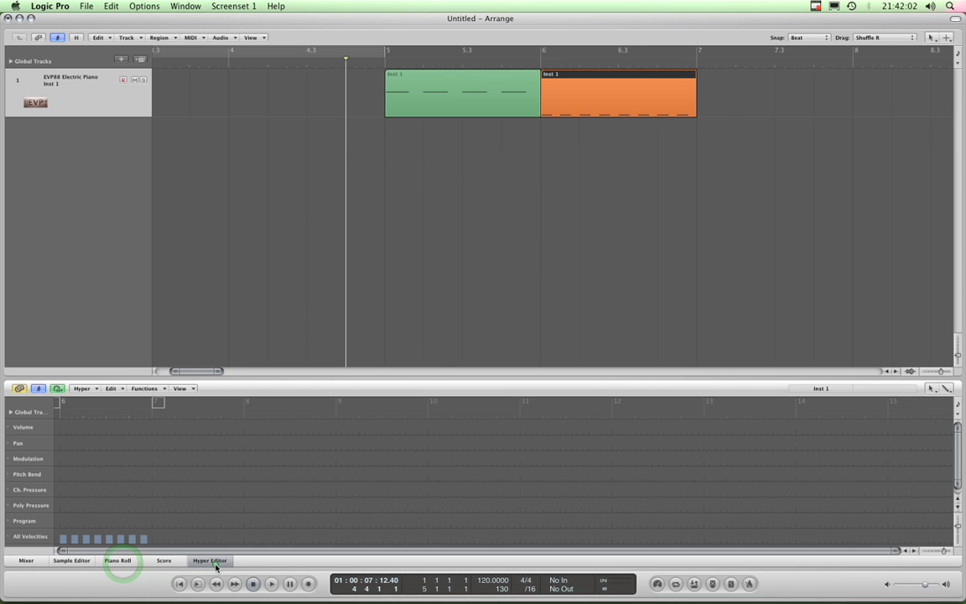
{"action": "left_click", "coordinate": [215, 567]}
{"action": "left_click", "coordinate": [75, 564]}
{"action": "left_click", "coordinate": [75, 564]}
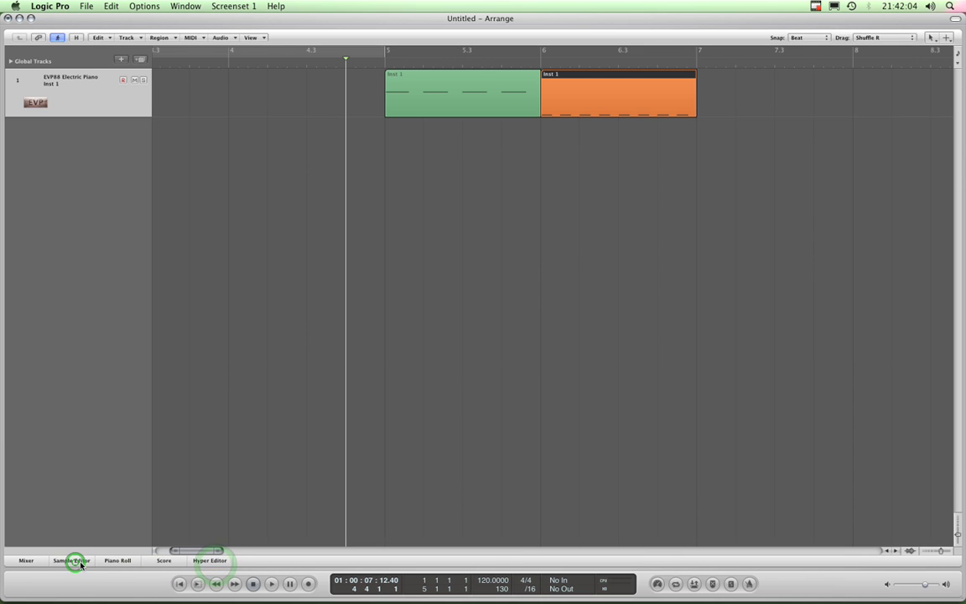
{"action": "left_click", "coordinate": [109, 562]}
{"action": "left_click", "coordinate": [110, 561]}
{"action": "left_click", "coordinate": [163, 561]}
{"action": "left_click", "coordinate": [164, 562]}
{"action": "left_click", "coordinate": [26, 561]}
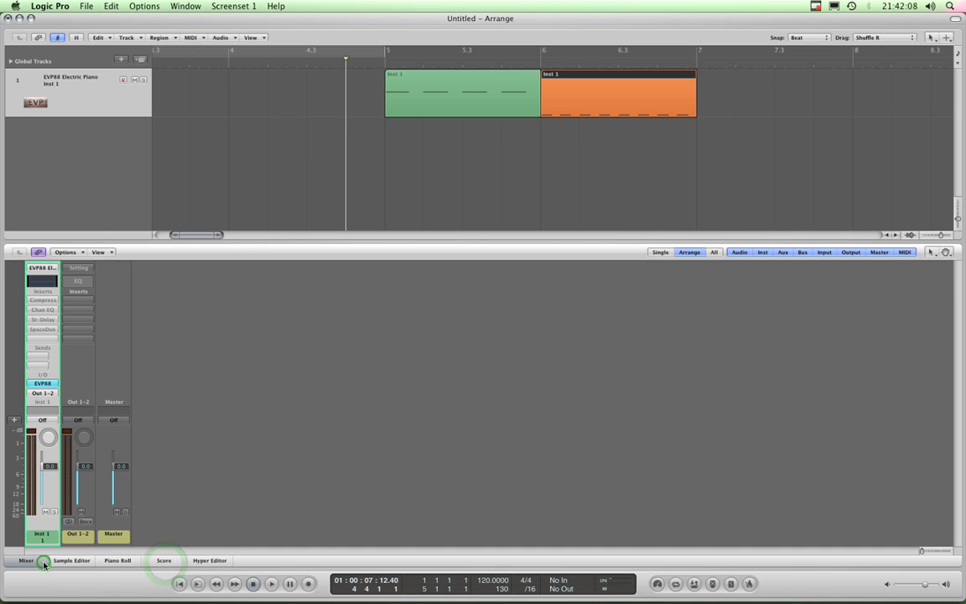
{"action": "left_click", "coordinate": [26, 562]}
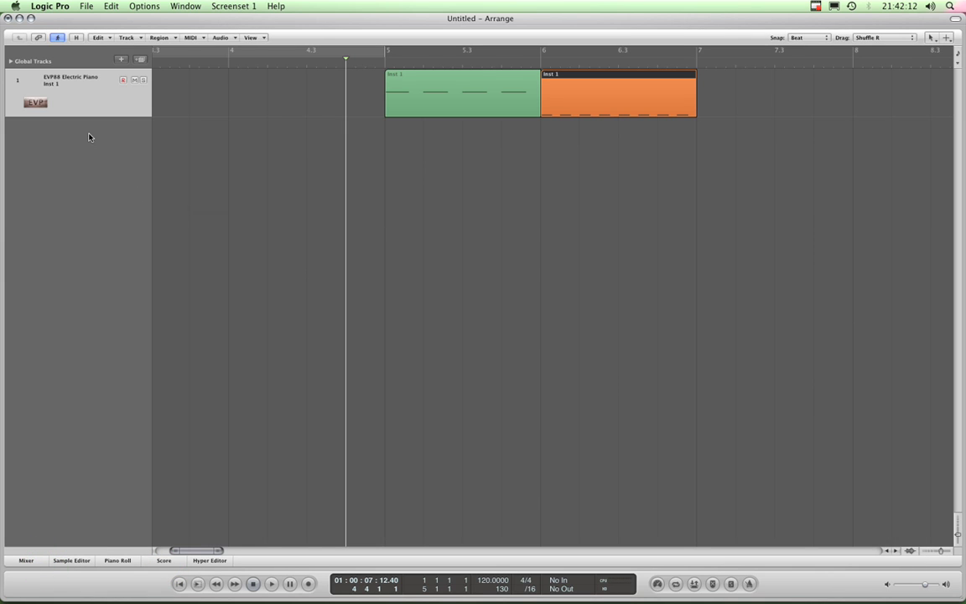
Turn off Catch mode for the Arrange window, and switch the track Hide view on and off
{"action": "left_click", "coordinate": [39, 38]}
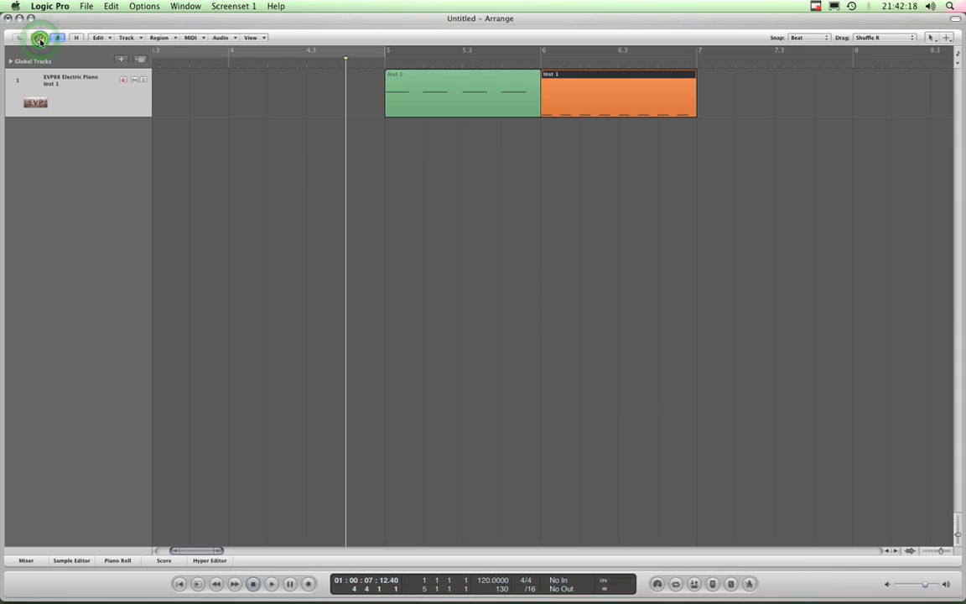
{"action": "left_click", "coordinate": [55, 39]}
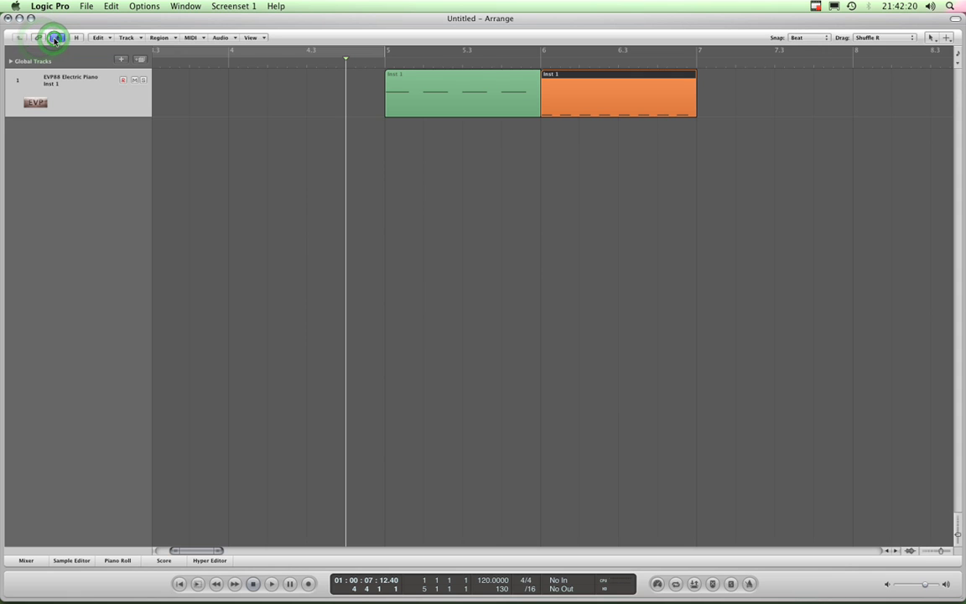
{"action": "left_click", "coordinate": [77, 38]}
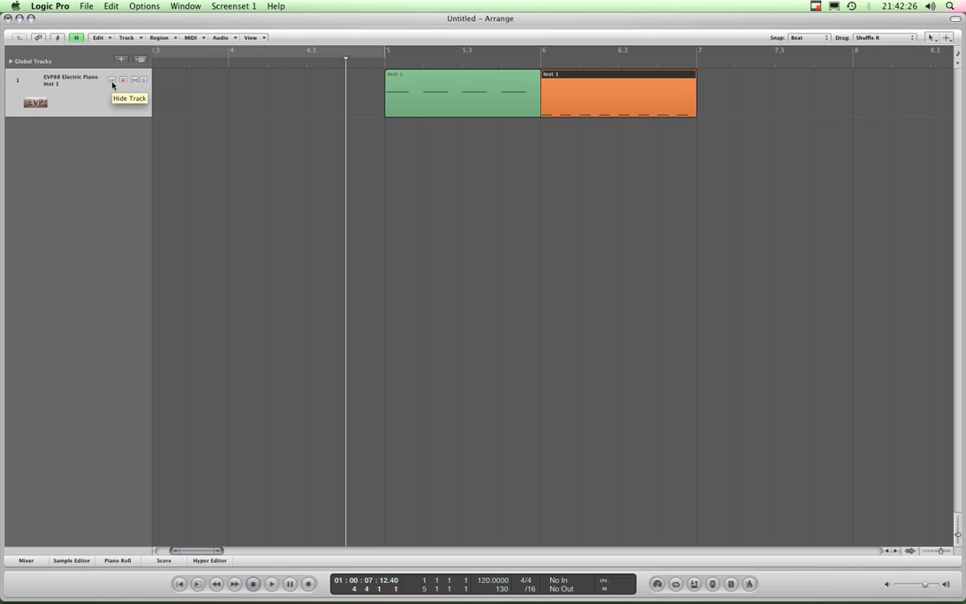
{"action": "left_click", "coordinate": [76, 38]}
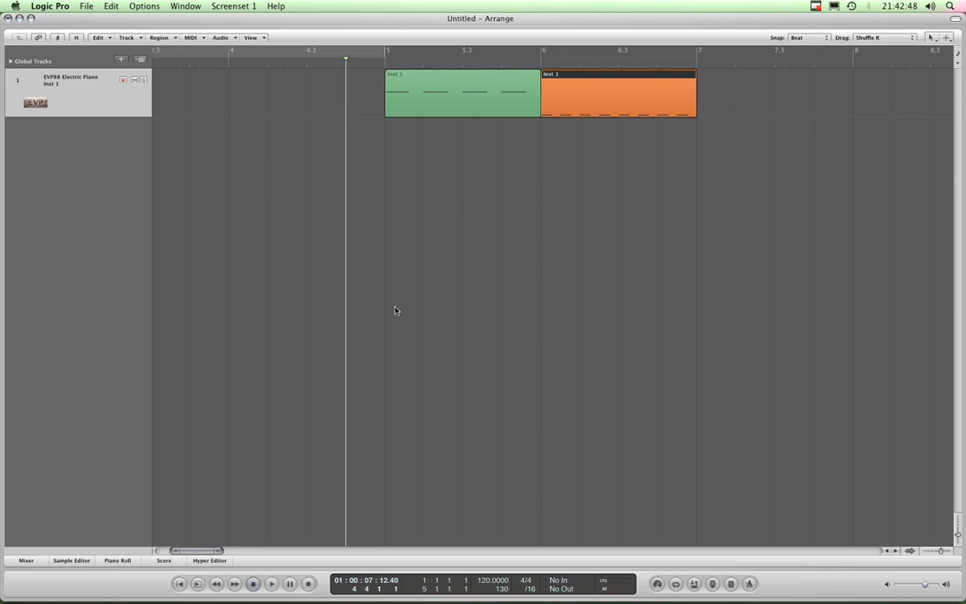
Select the green region alone, select both regions together, and deselect everything
{"action": "left_click", "coordinate": [434, 88]}
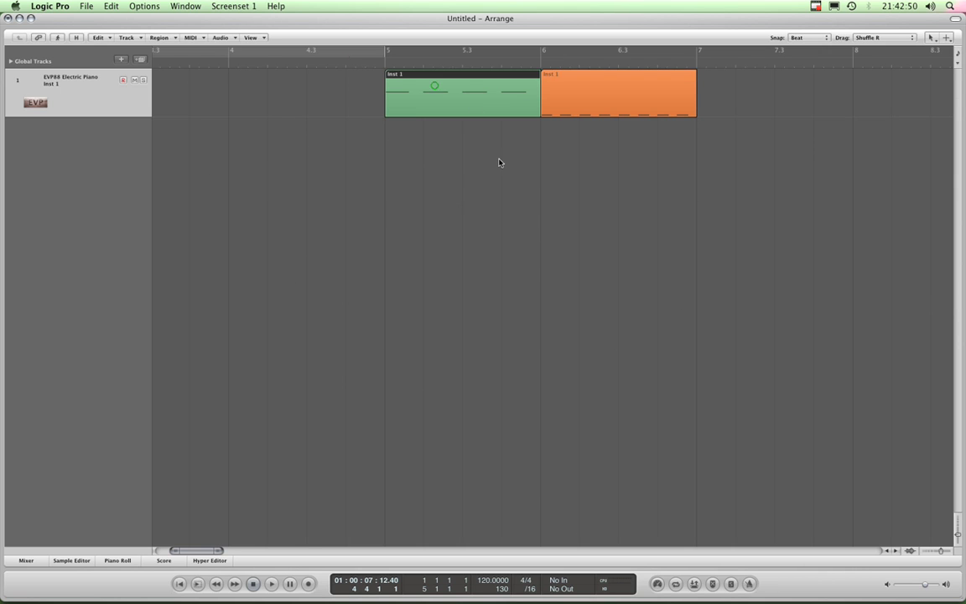
{"action": "left_click", "coordinate": [723, 83]}
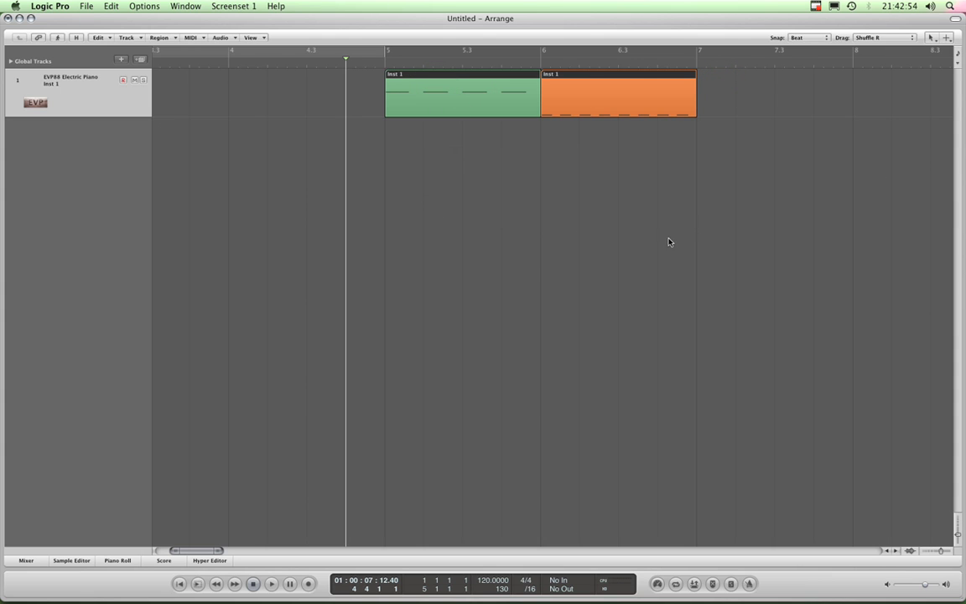
{"action": "left_click", "coordinate": [565, 79]}
{"action": "left_click", "coordinate": [615, 102]}
{"action": "left_click", "coordinate": [485, 88]}
{"action": "left_click", "coordinate": [571, 95]}
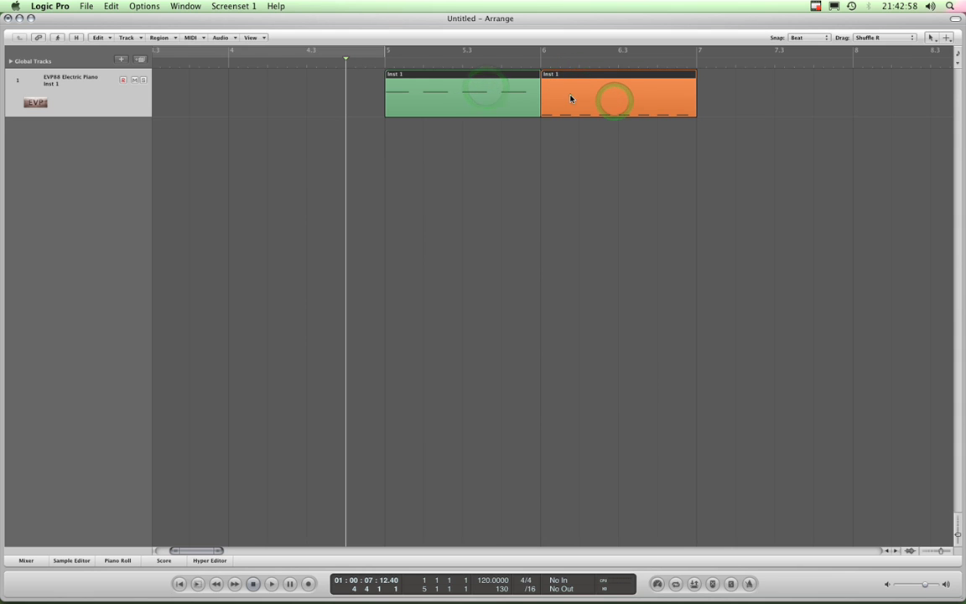
{"action": "left_click", "coordinate": [539, 191]}
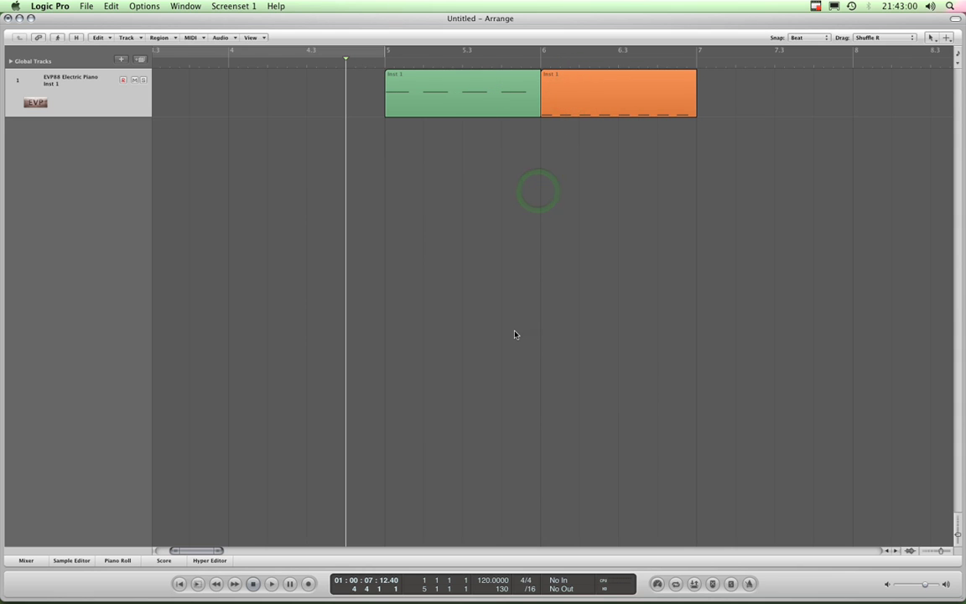